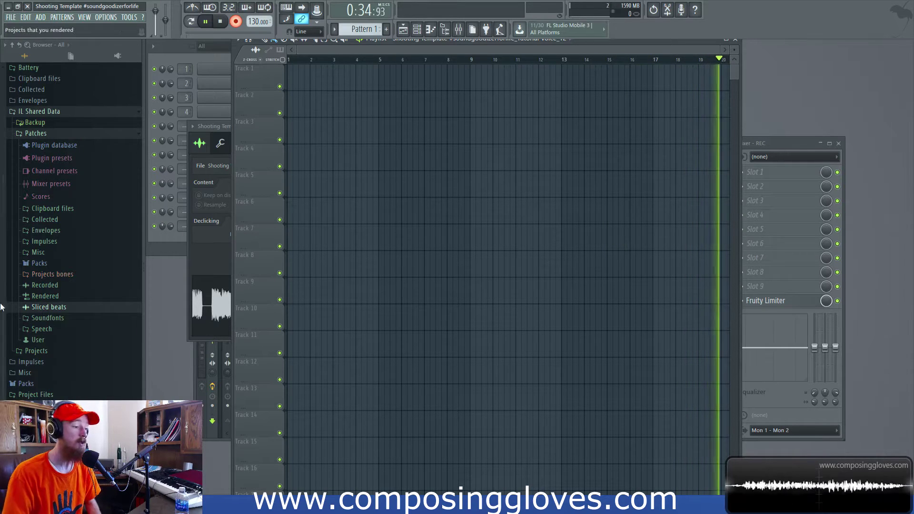
Set the playback position to bar 24 and box-select the riser clips ending at bar 41 on Tracks 12 and 13.
{"action": "mouse_move", "coordinate": [218, 507]}
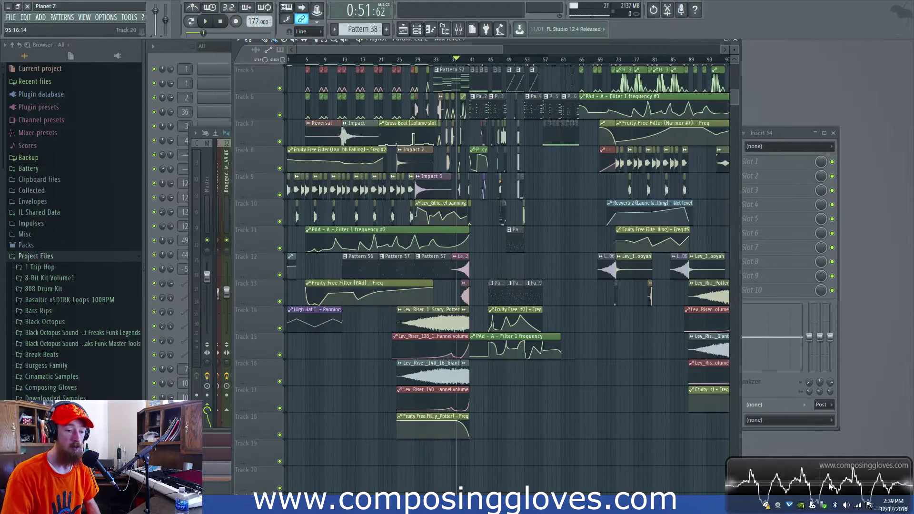
{"action": "scroll", "coordinate": [487, 61], "scroll_direction": "up", "scroll_amount": 4}
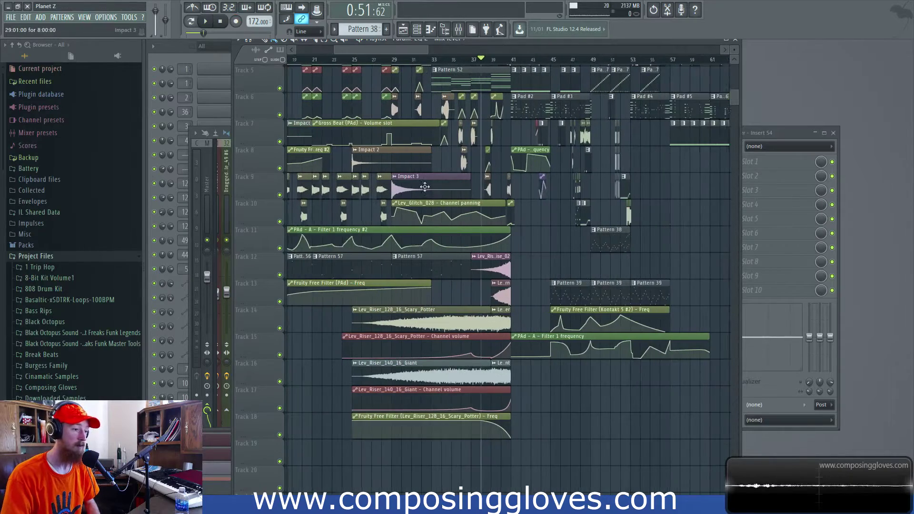
{"action": "left_click", "coordinate": [429, 60]}
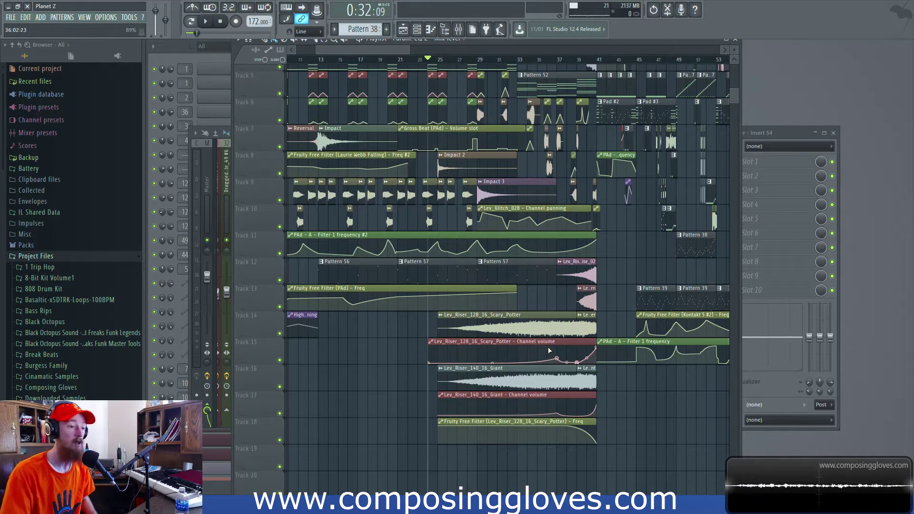
{"action": "left_click_drag", "start_coordinate": [553, 351], "coordinate": [604, 471]}
{"action": "left_click_drag", "start_coordinate": [606, 265], "coordinate": [577, 380]}
Select the Lev_FX_Reverse_C_06 reverse effect clip at bar 40 on Track 4.
{"action": "scroll", "coordinate": [590, 298], "scroll_direction": "up", "scroll_amount": 4}
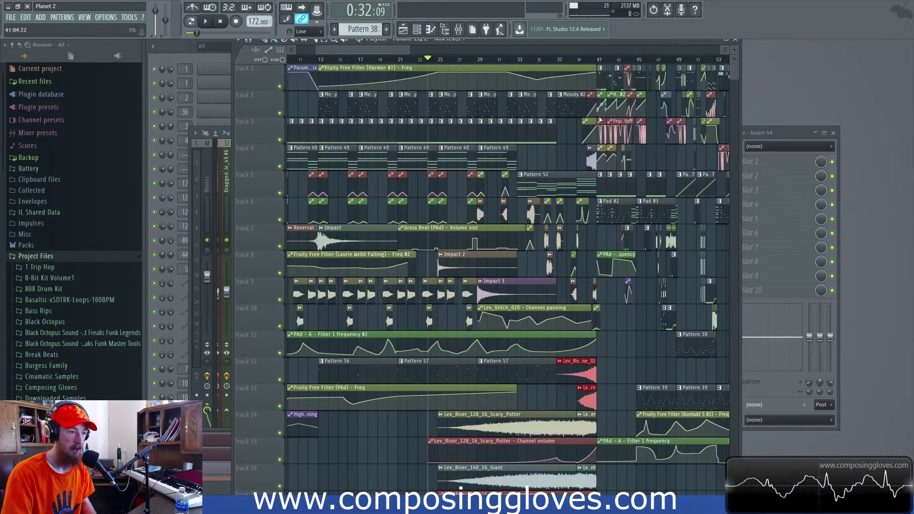
{"action": "left_click_drag", "start_coordinate": [587, 148], "coordinate": [593, 162]}
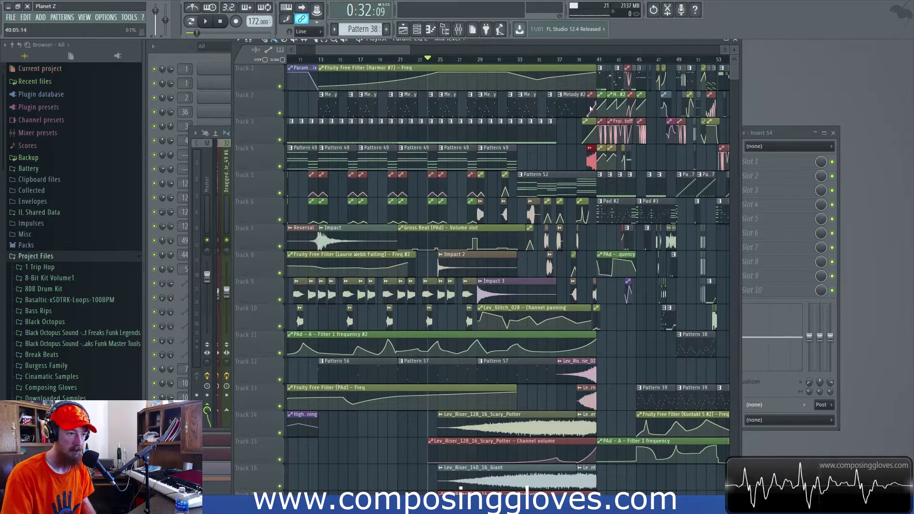
{"action": "left_click", "coordinate": [588, 134]}
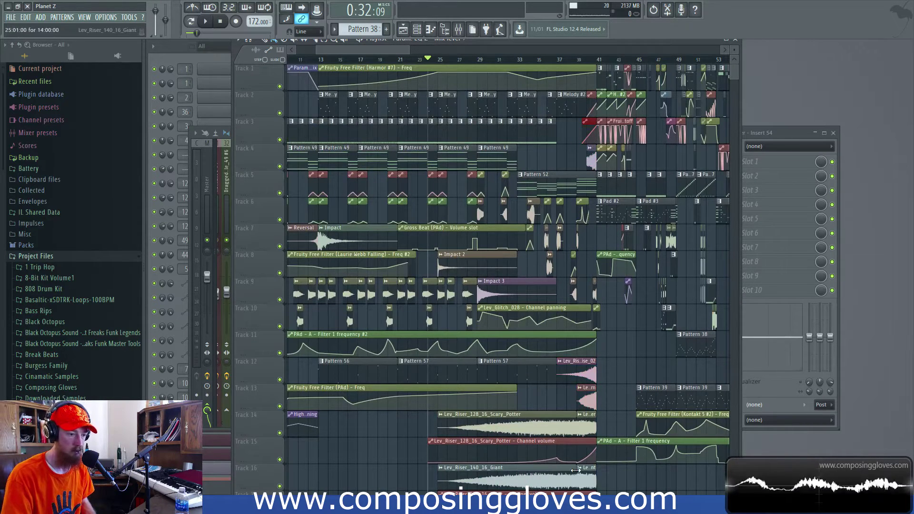
{"action": "left_click", "coordinate": [574, 170]}
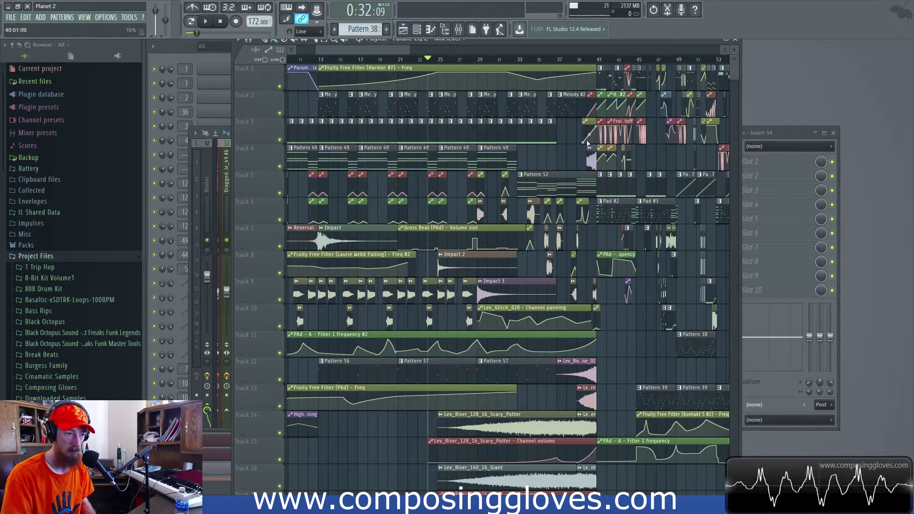
{"action": "scroll", "coordinate": [586, 149], "scroll_direction": "up", "scroll_amount": 8}
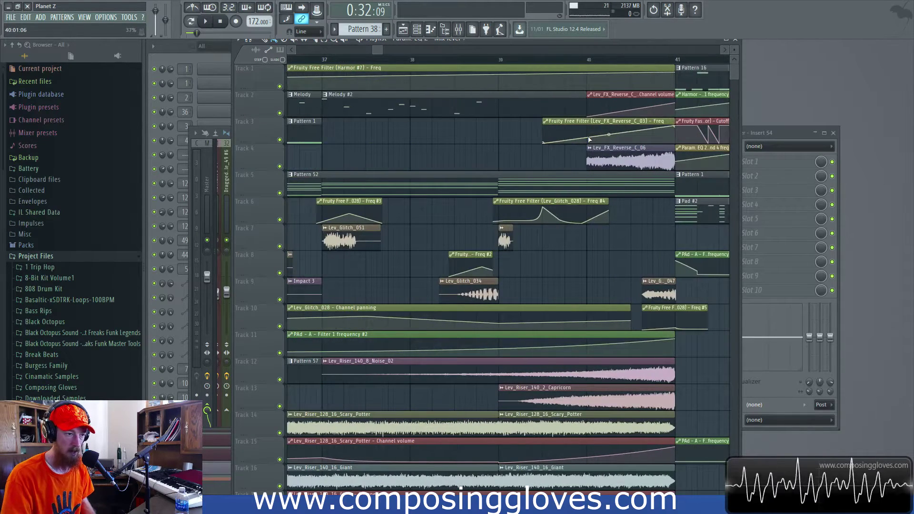
{"action": "left_click", "coordinate": [619, 161]}
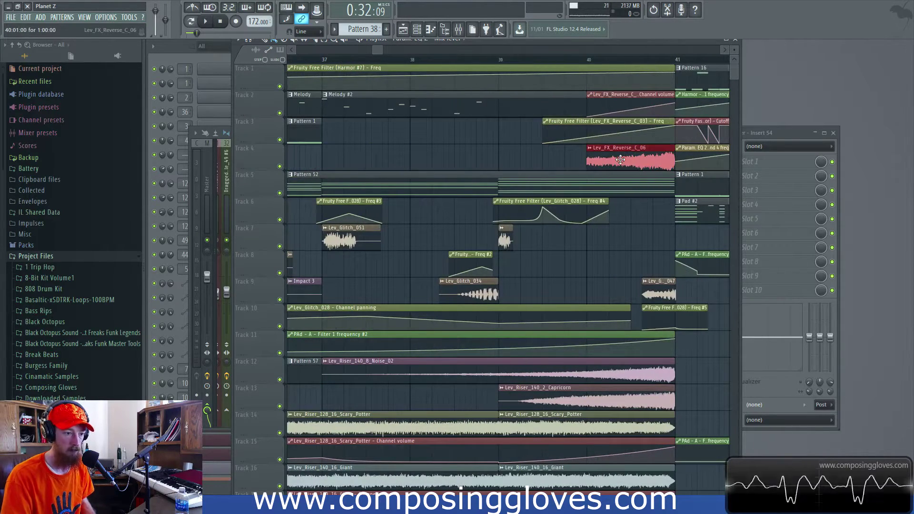
Play the build-up from bar 24 into the drop at bar 41, following the risers, and stop playback.
{"action": "scroll", "coordinate": [603, 240], "scroll_direction": "down", "scroll_amount": 3}
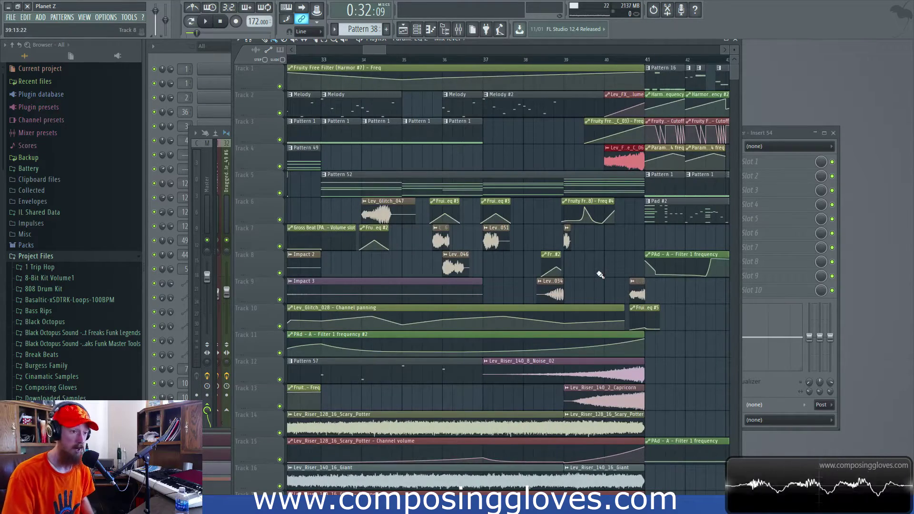
{"action": "scroll", "coordinate": [599, 274], "scroll_direction": "down", "scroll_amount": 5}
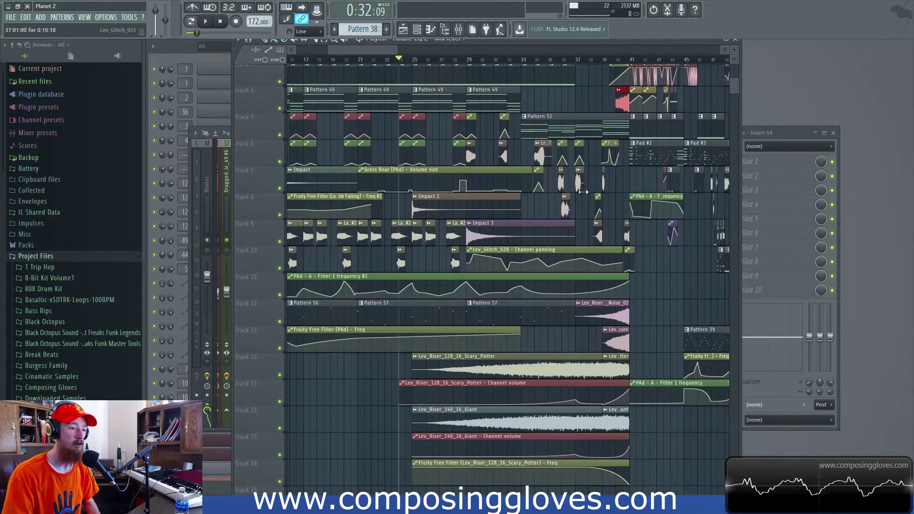
{"action": "scroll", "coordinate": [595, 211], "scroll_direction": "down", "scroll_amount": 5}
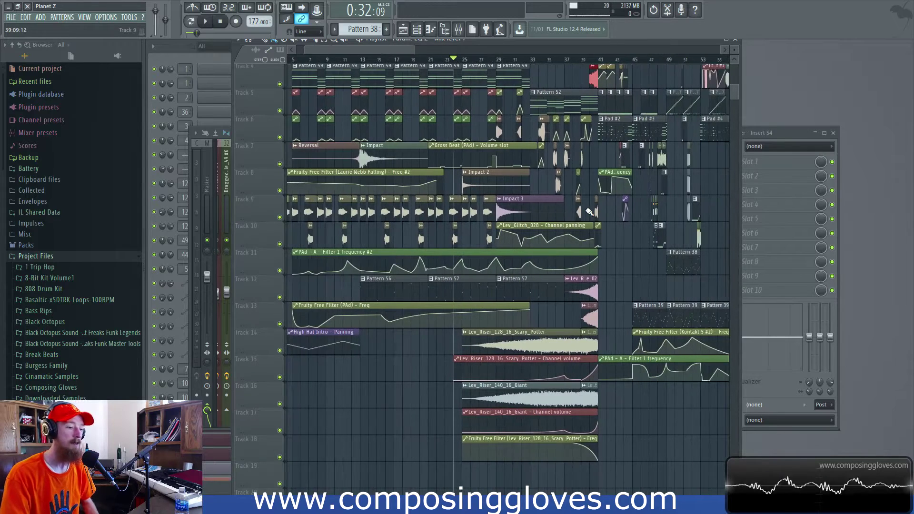
{"action": "scroll", "coordinate": [515, 205], "scroll_direction": "down", "scroll_amount": 1}
{"action": "key", "text": "space"}
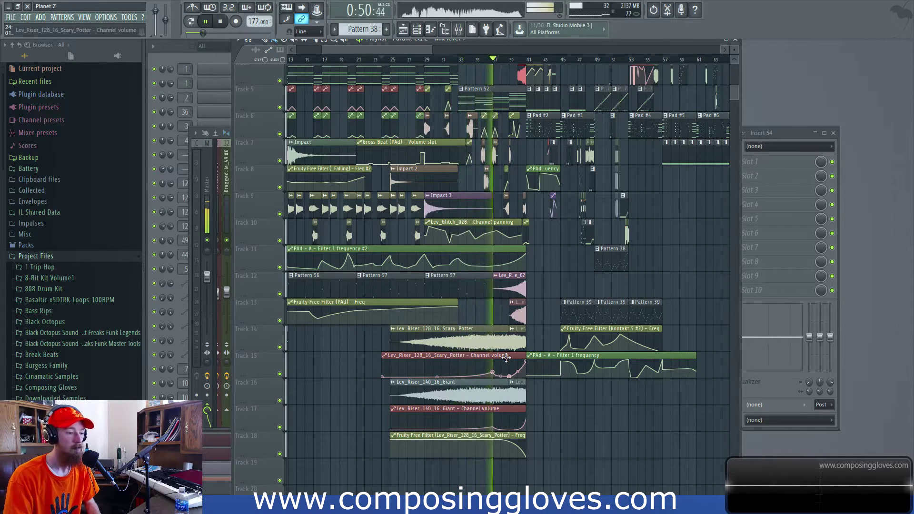
{"action": "scroll", "coordinate": [512, 353], "scroll_direction": "up", "scroll_amount": 3}
{"action": "scroll", "coordinate": [512, 353], "scroll_direction": "up", "scroll_amount": 3}
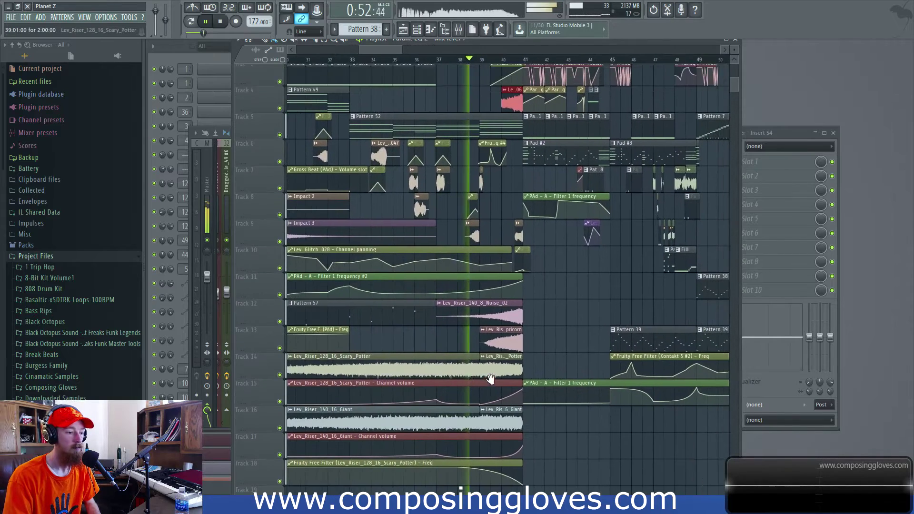
{"action": "scroll", "coordinate": [529, 334], "scroll_direction": "up", "scroll_amount": 2}
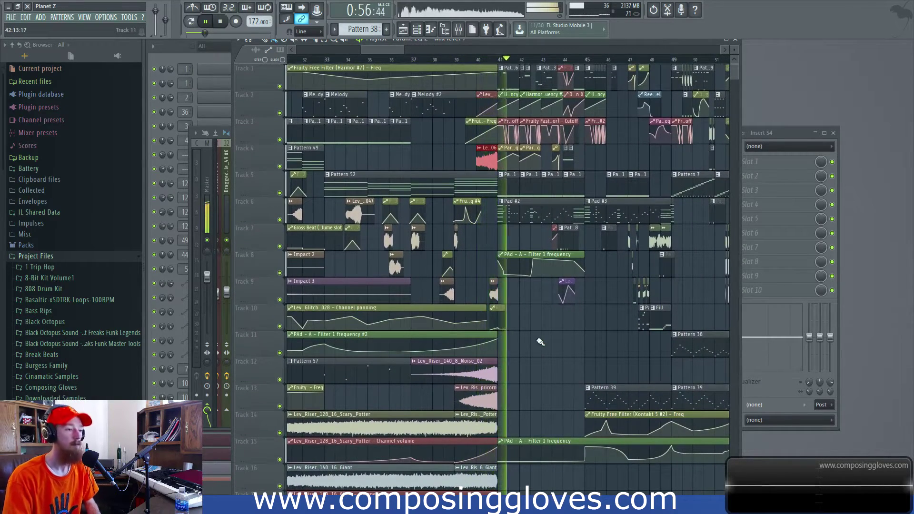
{"action": "key", "text": "space"}
Mute Tracks 2, 7 and 9, and briefly audition the build-up from bar 37.
{"action": "scroll", "coordinate": [465, 300], "scroll_direction": "down", "scroll_amount": 3}
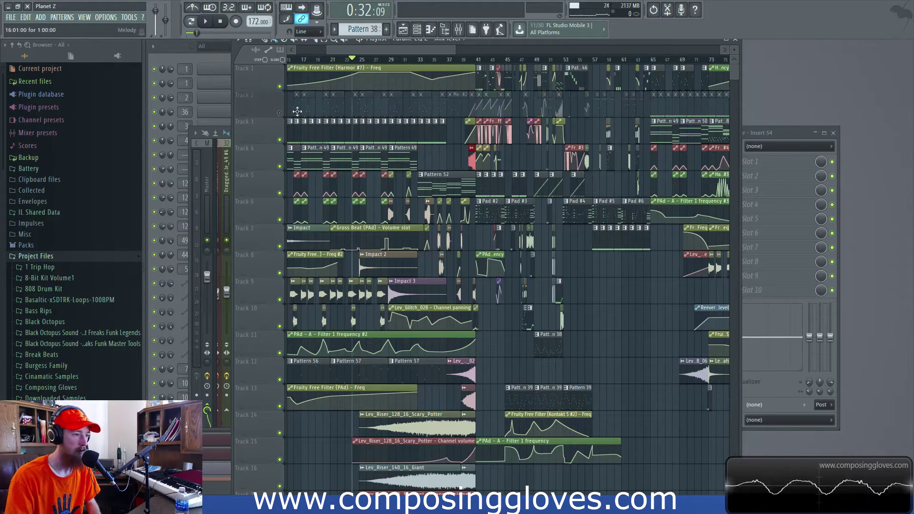
{"action": "scroll", "coordinate": [423, 175], "scroll_direction": "down", "scroll_amount": 1}
{"action": "scroll", "coordinate": [423, 176], "scroll_direction": "down", "scroll_amount": 3}
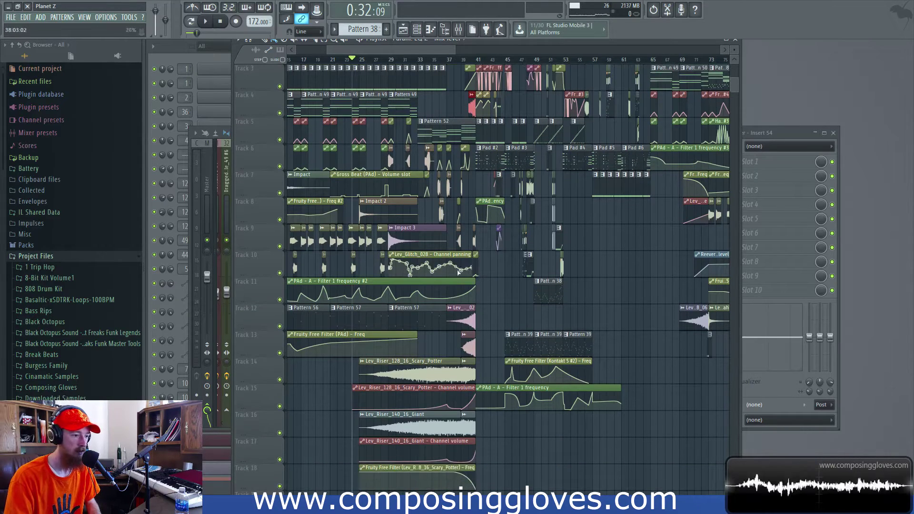
{"action": "scroll", "coordinate": [404, 214], "scroll_direction": "up", "scroll_amount": 4}
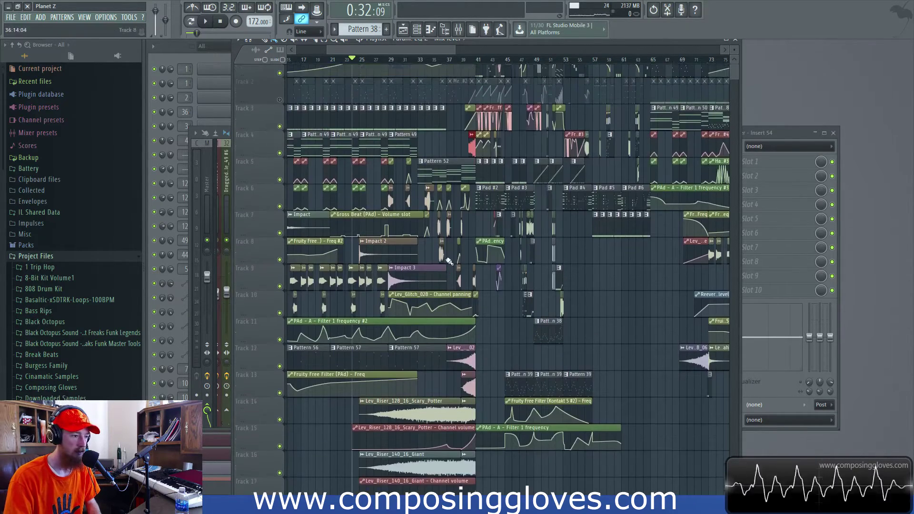
{"action": "scroll", "coordinate": [466, 112], "scroll_direction": "up", "scroll_amount": 3}
{"action": "left_click", "coordinate": [443, 59]}
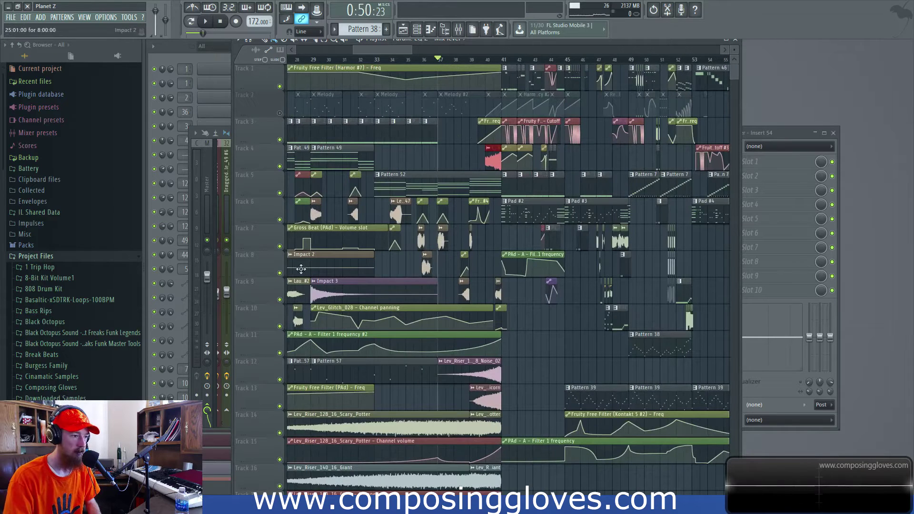
{"action": "left_click", "coordinate": [280, 247]}
{"action": "left_click", "coordinate": [280, 300]}
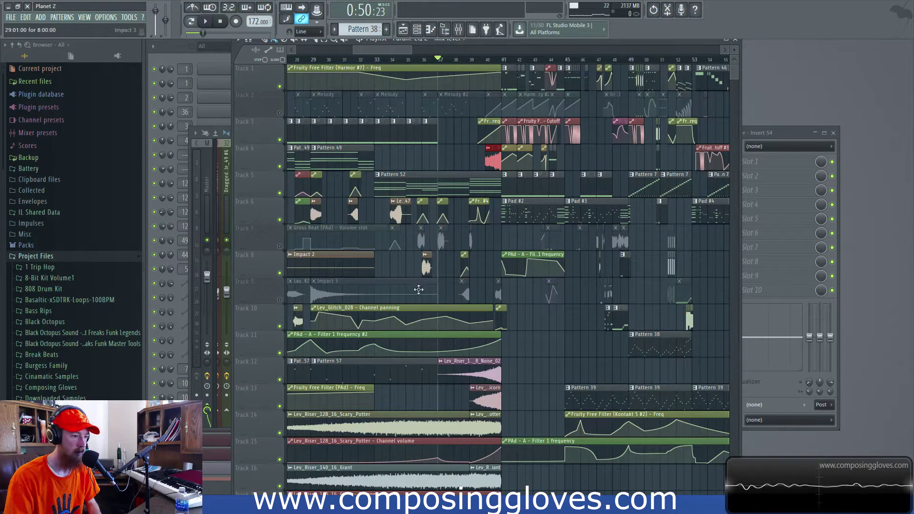
{"action": "scroll", "coordinate": [418, 289], "scroll_direction": "down", "scroll_amount": 2}
{"action": "key", "text": "space"}
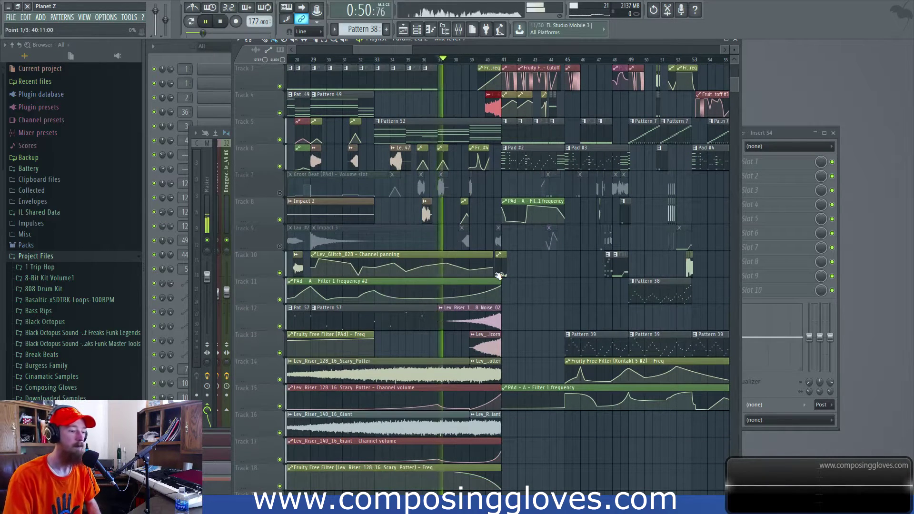
{"action": "key", "text": "space"}
Play the build-up from bar 34 into the drop with Tracks 5, 6 and 8 muted as well, and stop playback.
{"action": "left_click", "coordinate": [392, 60]}
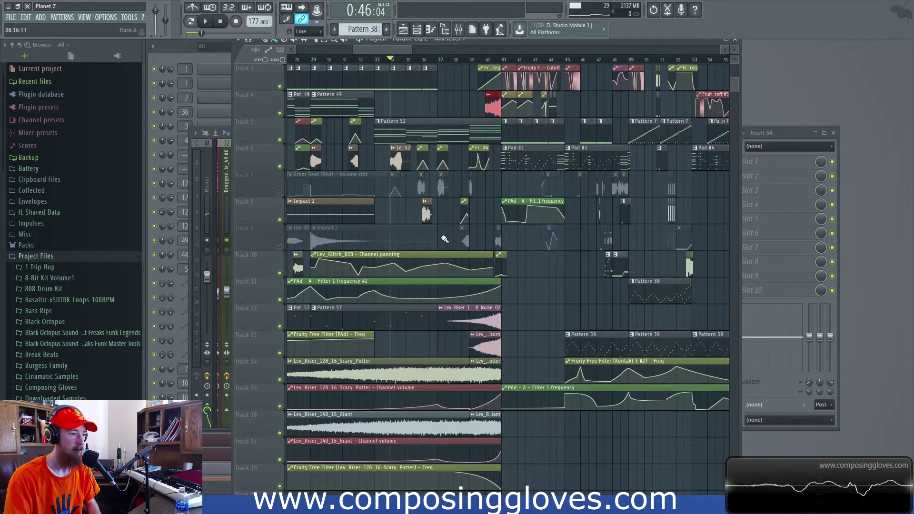
{"action": "left_click", "coordinate": [280, 139]}
{"action": "key", "text": "space"}
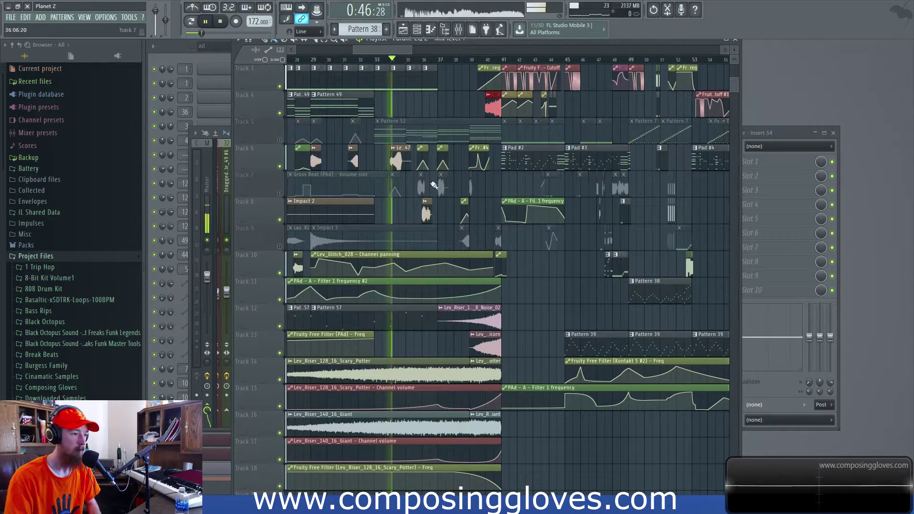
{"action": "left_click", "coordinate": [279, 167]}
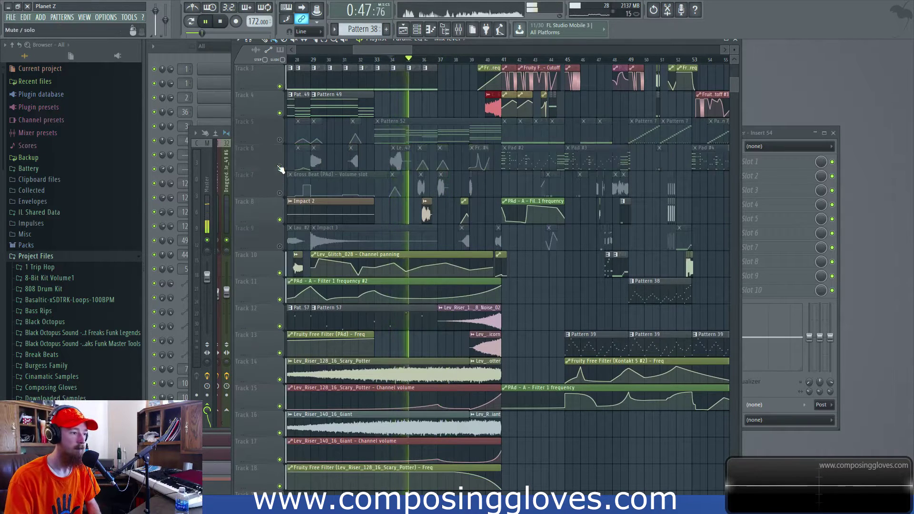
{"action": "left_click", "coordinate": [280, 219]}
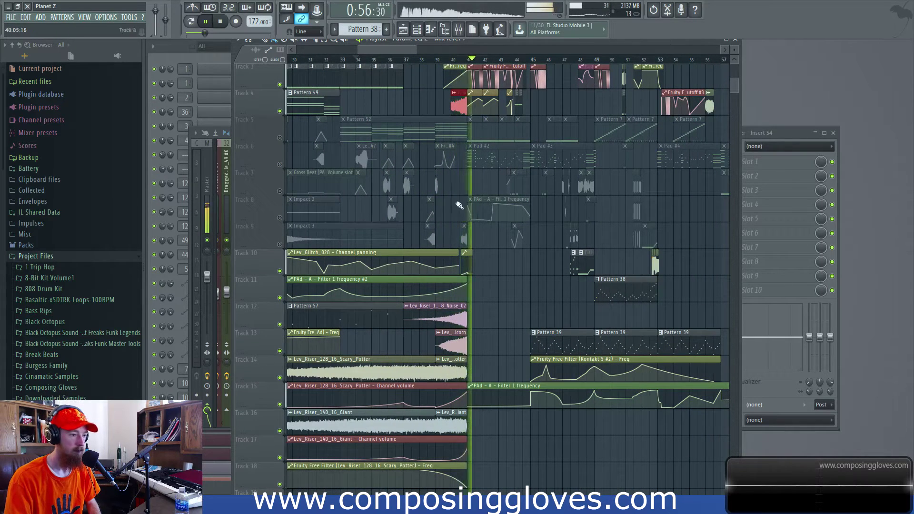
{"action": "key", "text": "space"}
Unmute Track 2 to bring back its melody and reverse effect volume automation.
{"action": "scroll", "coordinate": [453, 145], "scroll_direction": "up", "scroll_amount": 2}
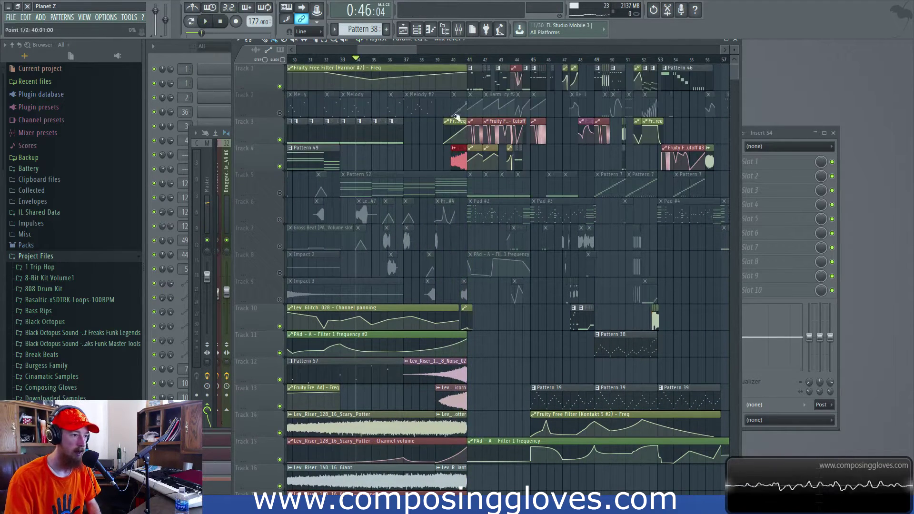
{"action": "left_click", "coordinate": [280, 114]}
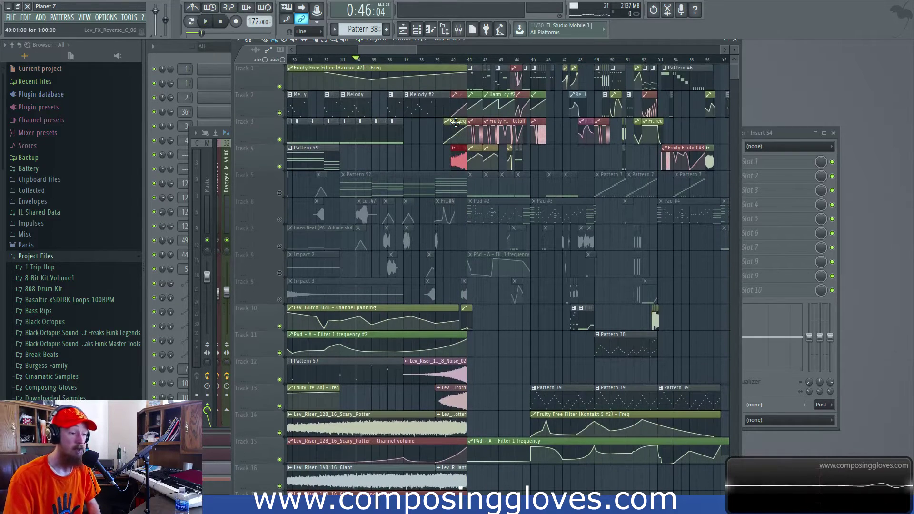
Select the Lev_Riser_128_16_Scary_Potter clips on Track 14, inspect their channel sample settings, and close the settings window.
{"action": "scroll", "coordinate": [428, 214], "scroll_direction": "down", "scroll_amount": 6}
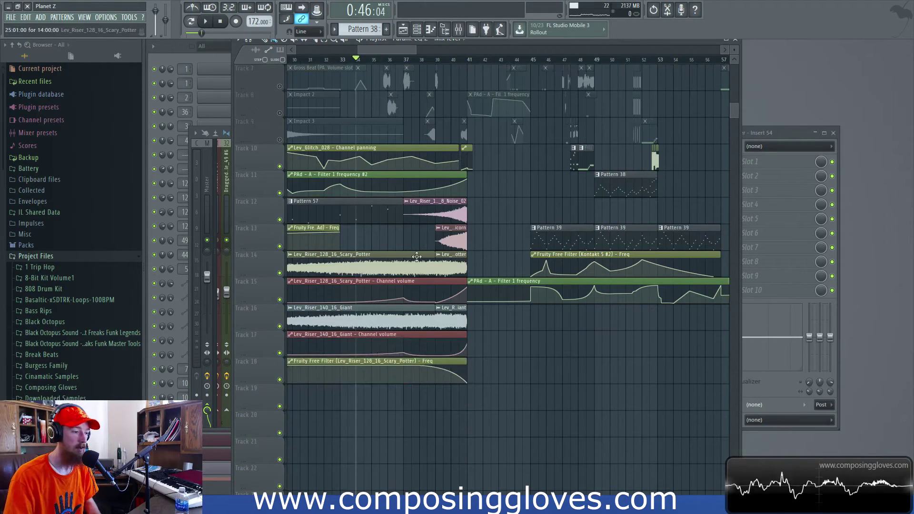
{"action": "left_click", "coordinate": [391, 301]}
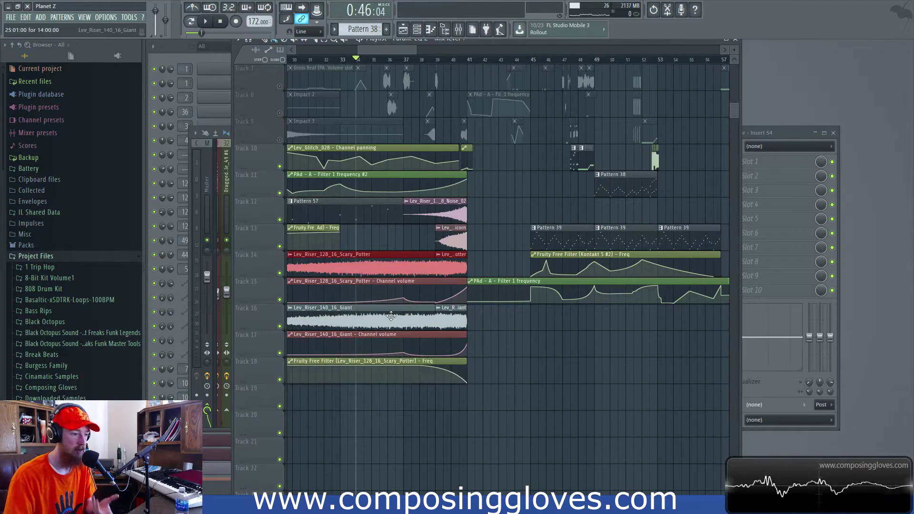
{"action": "scroll", "coordinate": [410, 274], "scroll_direction": "left", "scroll_amount": 5}
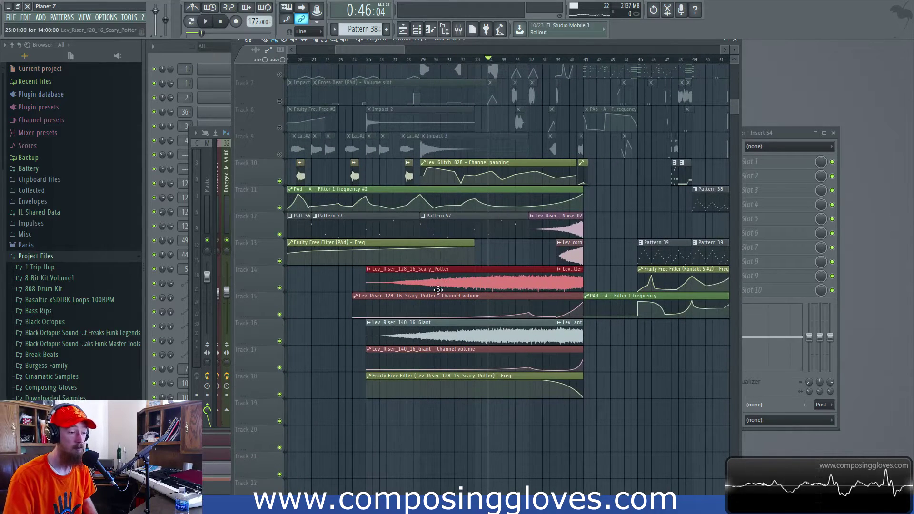
{"action": "double_click", "coordinate": [482, 282]}
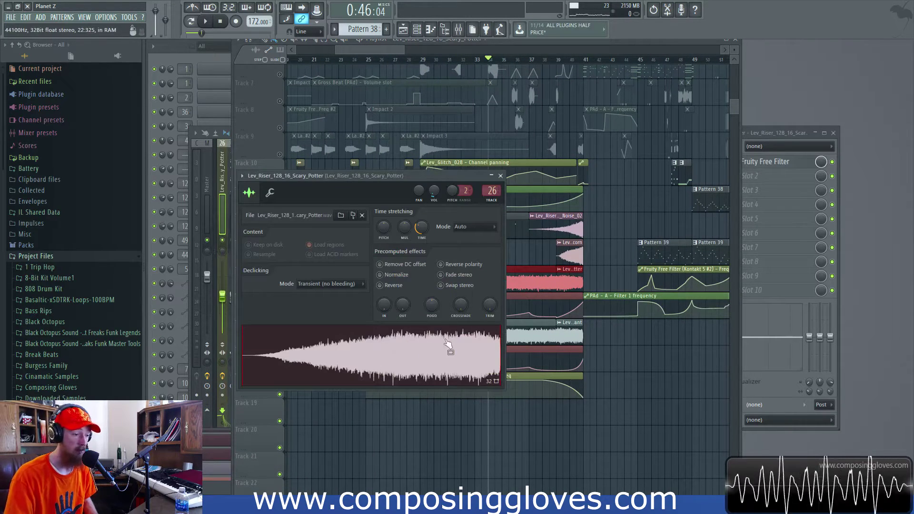
{"action": "left_click", "coordinate": [500, 176]}
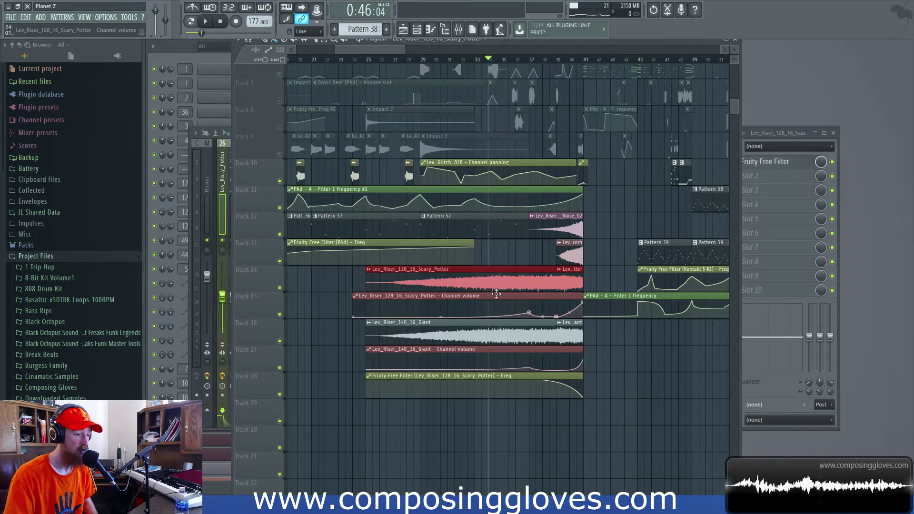
Select only the Lev_Riser_128_16_Scary_Potter channel volume automation clip on Track 15.
{"action": "scroll", "coordinate": [491, 290], "scroll_direction": "down", "scroll_amount": 3}
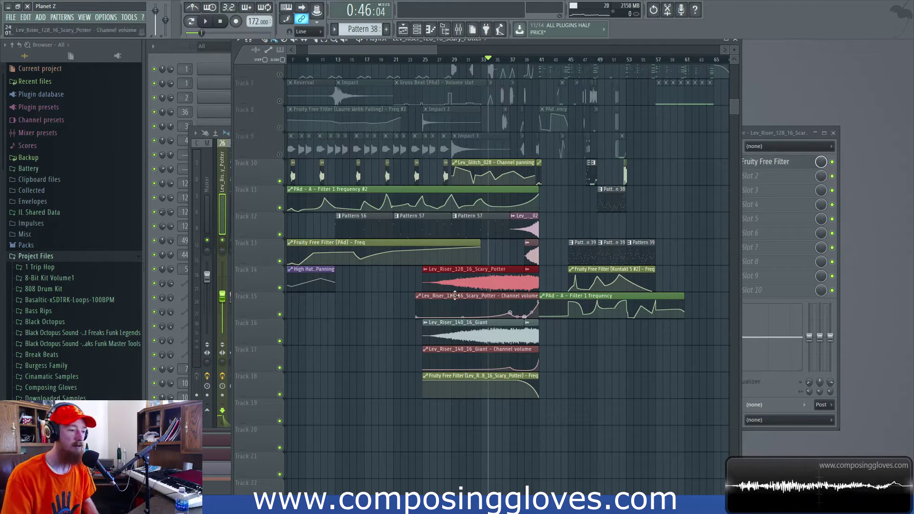
{"action": "left_click_drag", "start_coordinate": [454, 305], "coordinate": [548, 302]}
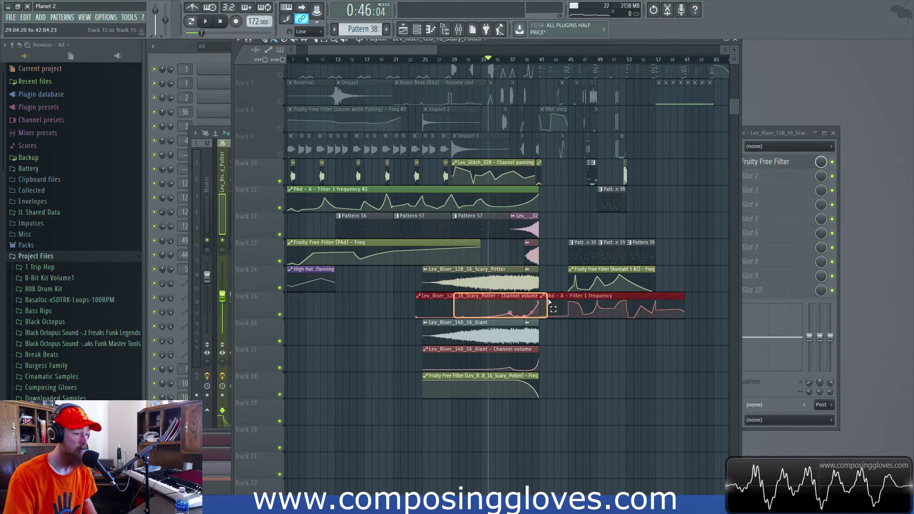
{"action": "left_click", "coordinate": [462, 296]}
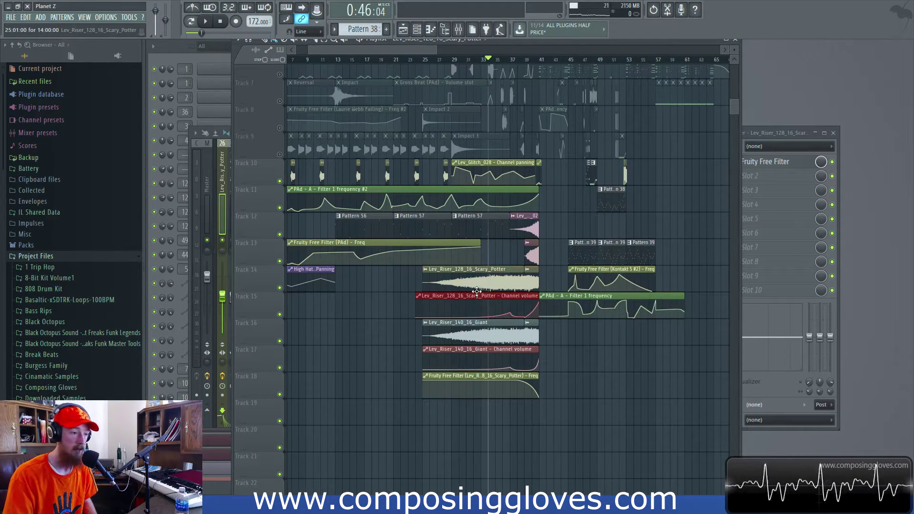
Open the channel settings of the Lev_Riser_128_16_Scary_Potter clip on Track 14, view the sample, and close the window.
{"action": "scroll", "coordinate": [480, 290], "scroll_direction": "up", "scroll_amount": 4}
{"action": "double_click", "coordinate": [527, 270]}
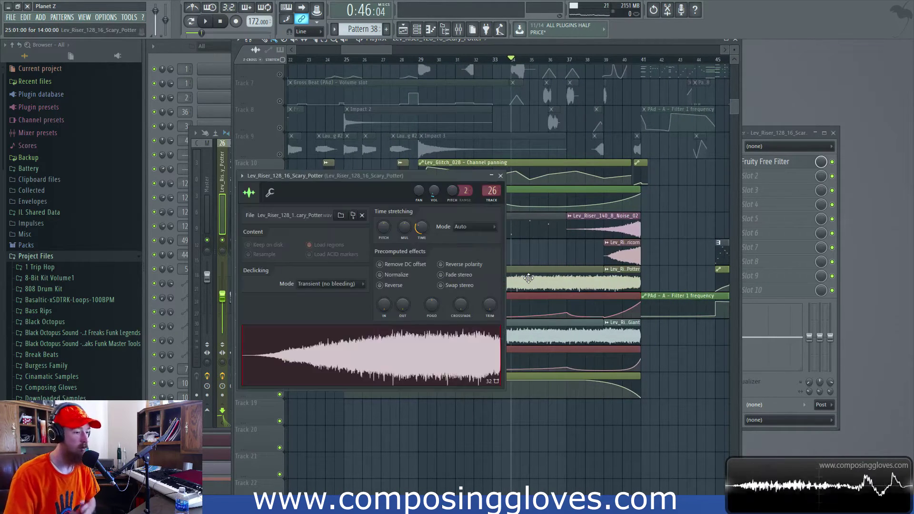
{"action": "left_click", "coordinate": [500, 176]}
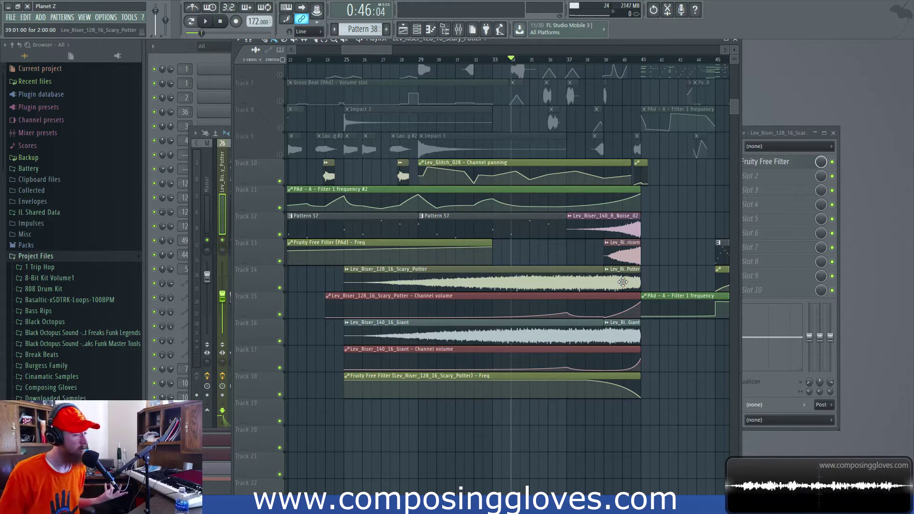
Highlight the riser clips and their volume and filter automation on Tracks 12 to 18 leading up to bar 41.
{"action": "scroll", "coordinate": [622, 282], "scroll_direction": "up", "scroll_amount": 3}
{"action": "left_click_drag", "start_coordinate": [540, 213], "coordinate": [555, 399]}
{"action": "left_click", "coordinate": [526, 328]}
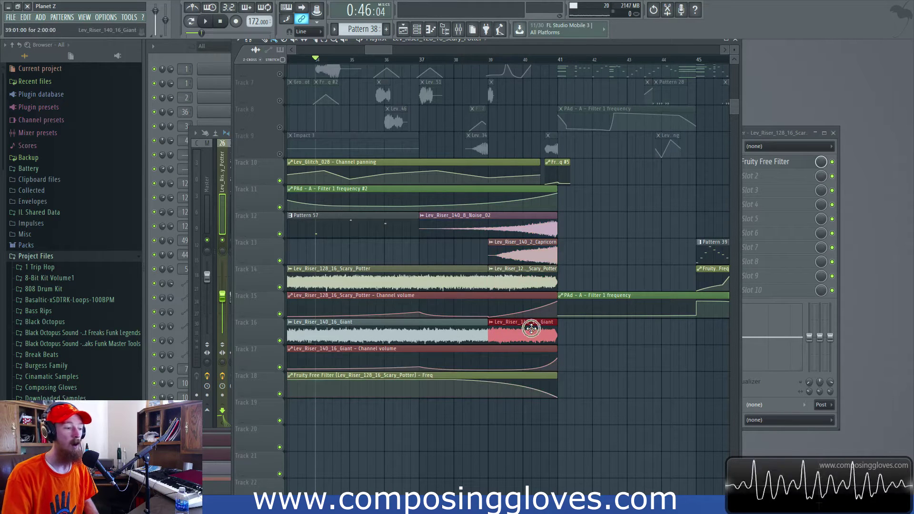
{"action": "left_click_drag", "start_coordinate": [632, 381], "coordinate": [290, 386]}
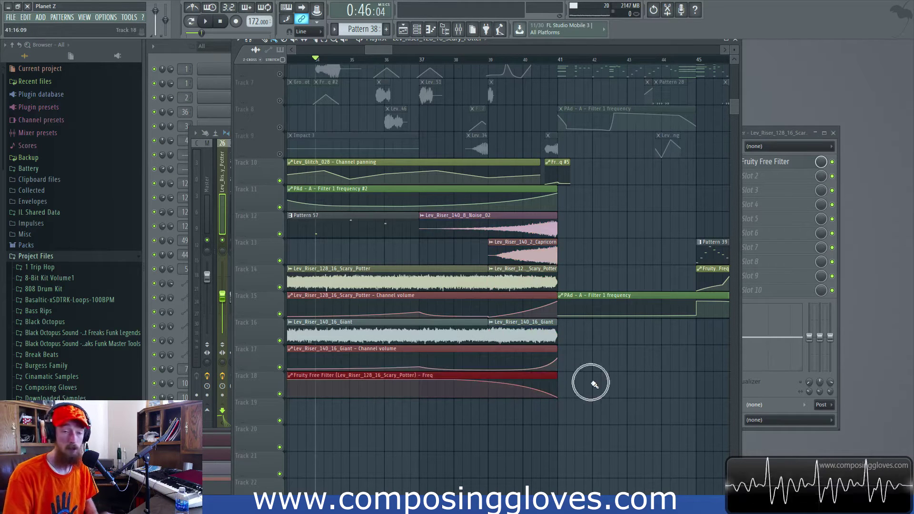
{"action": "left_click_drag", "start_coordinate": [560, 233], "coordinate": [521, 380]}
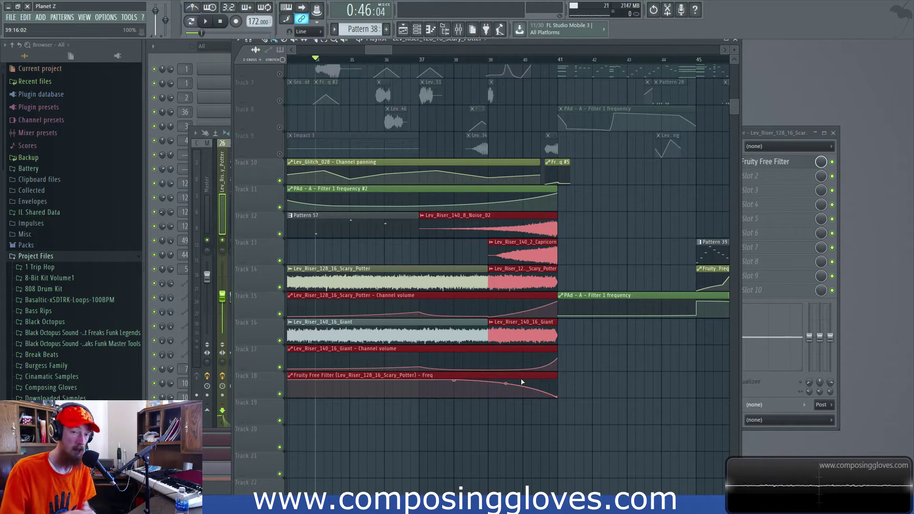
Highlight the drop clips starting at bar 41, select the riser clips on Tracks 12 to 16, and clear the selection.
{"action": "scroll", "coordinate": [648, 214], "scroll_direction": "up", "scroll_amount": 5}
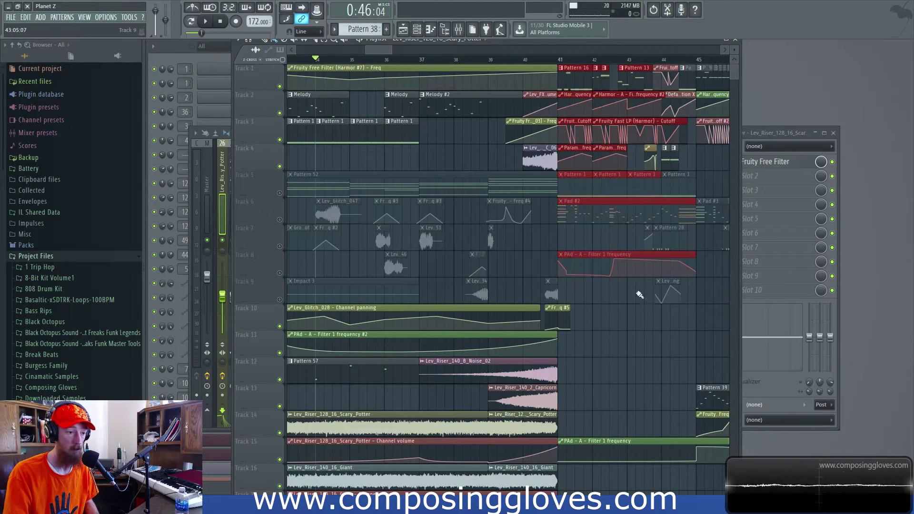
{"action": "scroll", "coordinate": [656, 348], "scroll_direction": "left", "scroll_amount": 2}
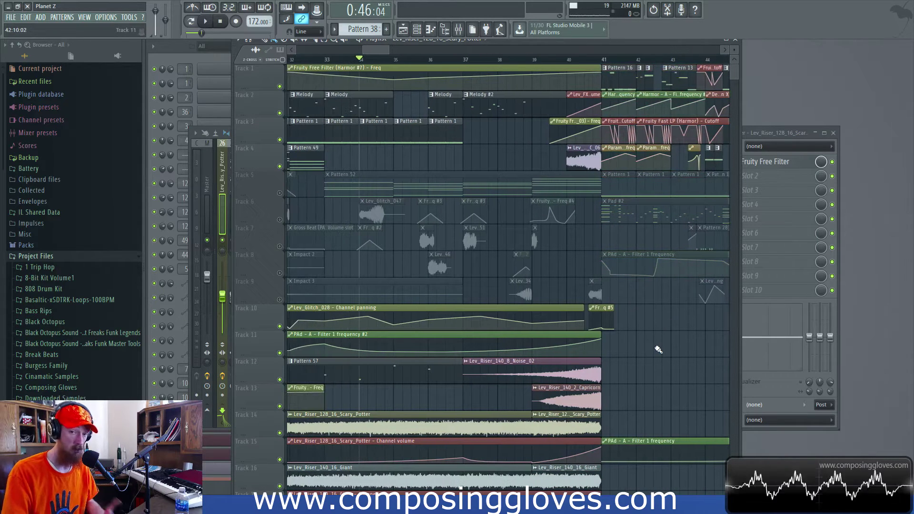
{"action": "scroll", "coordinate": [657, 351], "scroll_direction": "down", "scroll_amount": 2}
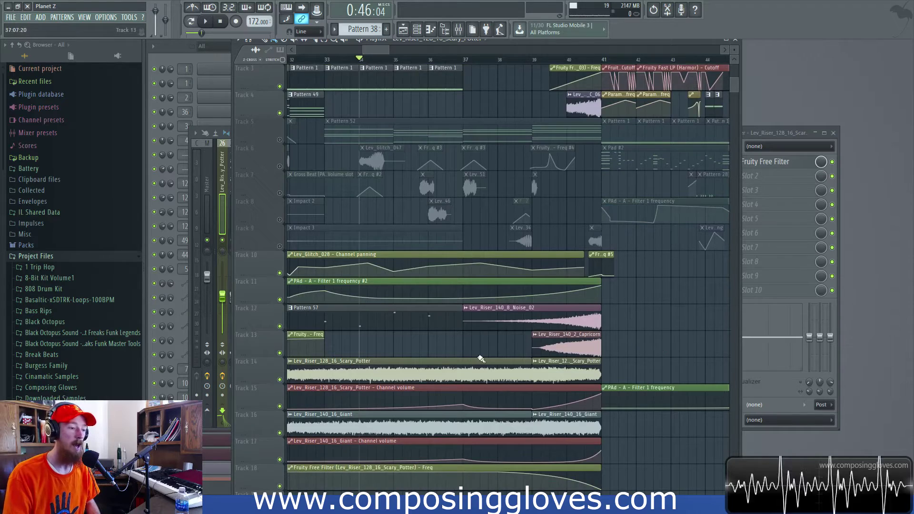
{"action": "scroll", "coordinate": [482, 363], "scroll_direction": "down", "scroll_amount": 3}
{"action": "left_click_drag", "start_coordinate": [517, 234], "coordinate": [605, 265]}
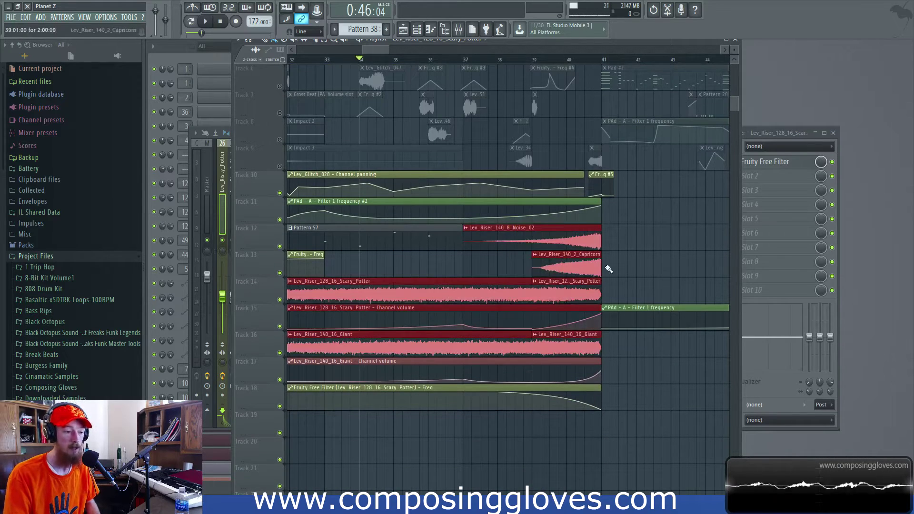
{"action": "left_click", "coordinate": [632, 251]}
Examine the playlist from the Track 3 filter automation down to the risers on Tracks 12 to 18 and their full length before bar 41.
{"action": "scroll", "coordinate": [634, 251], "scroll_direction": "up", "scroll_amount": 4}
{"action": "scroll", "coordinate": [634, 251], "scroll_direction": "up", "scroll_amount": 1}
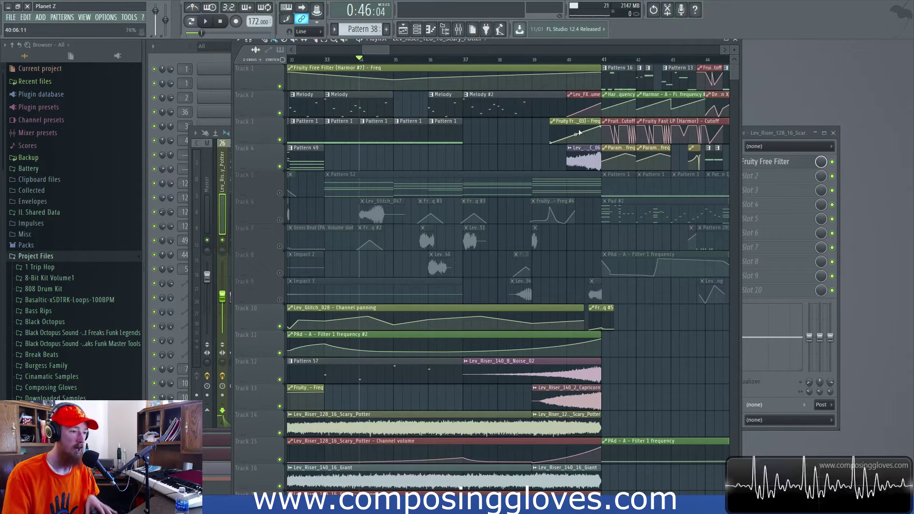
{"action": "scroll", "coordinate": [578, 229], "scroll_direction": "down", "scroll_amount": 4}
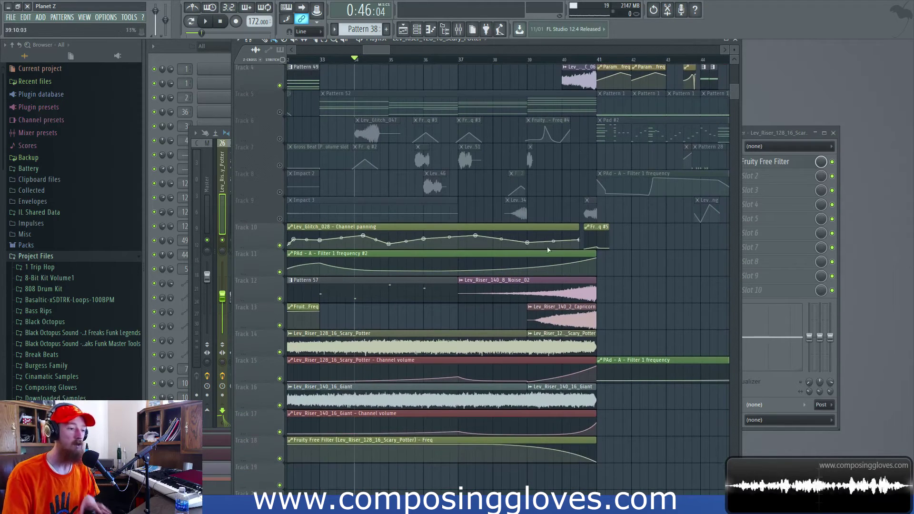
{"action": "scroll", "coordinate": [527, 266], "scroll_direction": "left", "scroll_amount": 2}
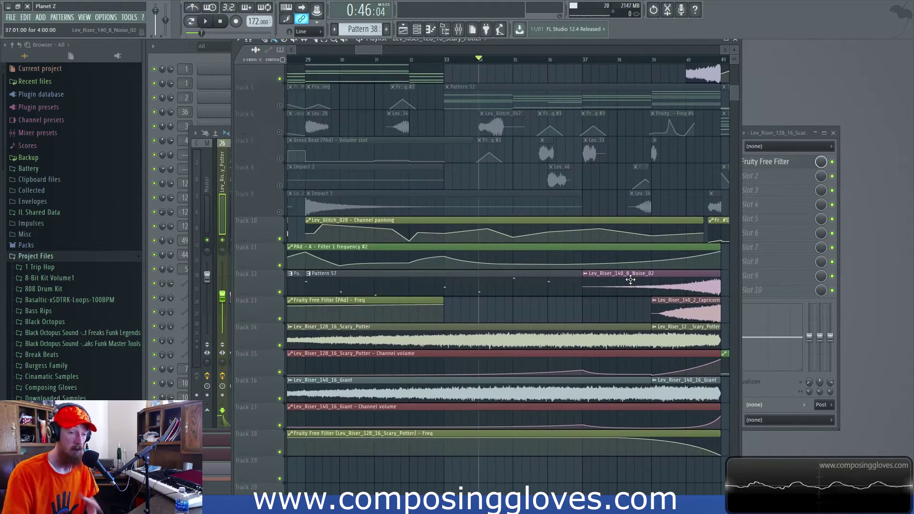
{"action": "scroll", "coordinate": [554, 272], "scroll_direction": "down", "scroll_amount": 4}
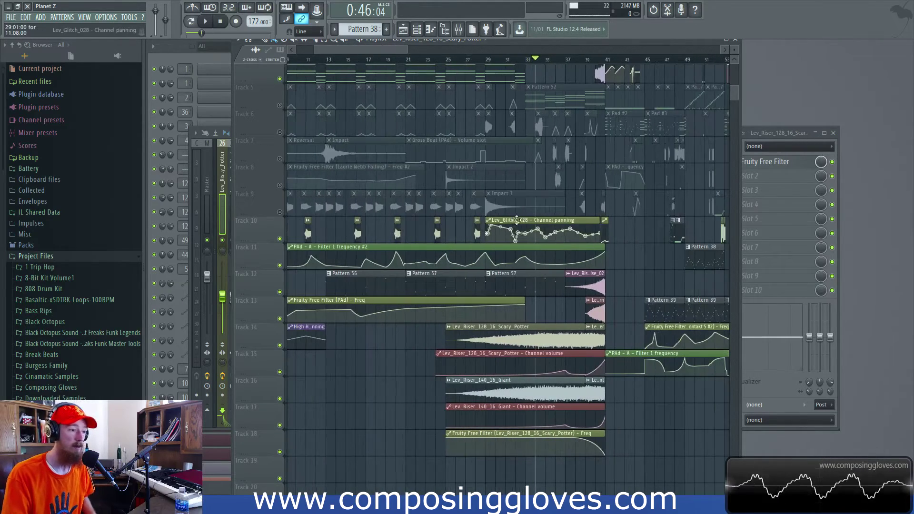
{"action": "scroll", "coordinate": [451, 199], "scroll_direction": "up", "scroll_amount": 1}
{"action": "scroll", "coordinate": [450, 199], "scroll_direction": "up", "scroll_amount": 2}
{"action": "scroll", "coordinate": [476, 248], "scroll_direction": "down", "scroll_amount": 3}
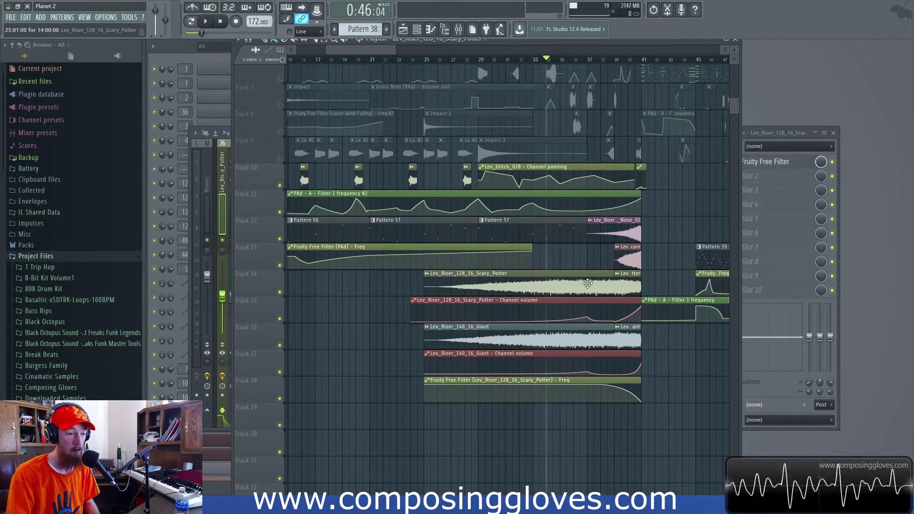
Select the Scary_Potter riser clips on Track 14, and switch the selection to their Fruity Free Filter frequency automation on Track 18.
{"action": "left_click", "coordinate": [604, 287]}
{"action": "scroll", "coordinate": [604, 287], "scroll_direction": "up", "scroll_amount": 4}
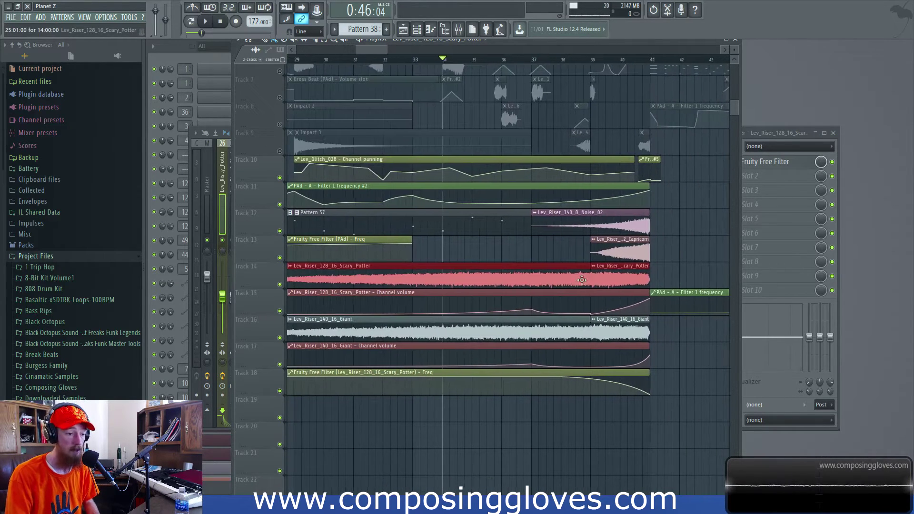
{"action": "left_click", "coordinate": [648, 388]}
{"action": "left_click", "coordinate": [660, 385]}
{"action": "left_click", "coordinate": [660, 384]}
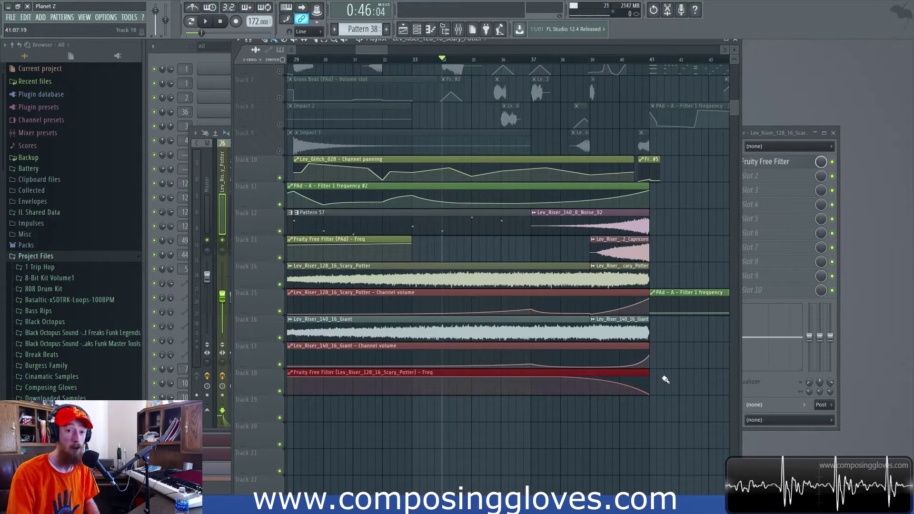
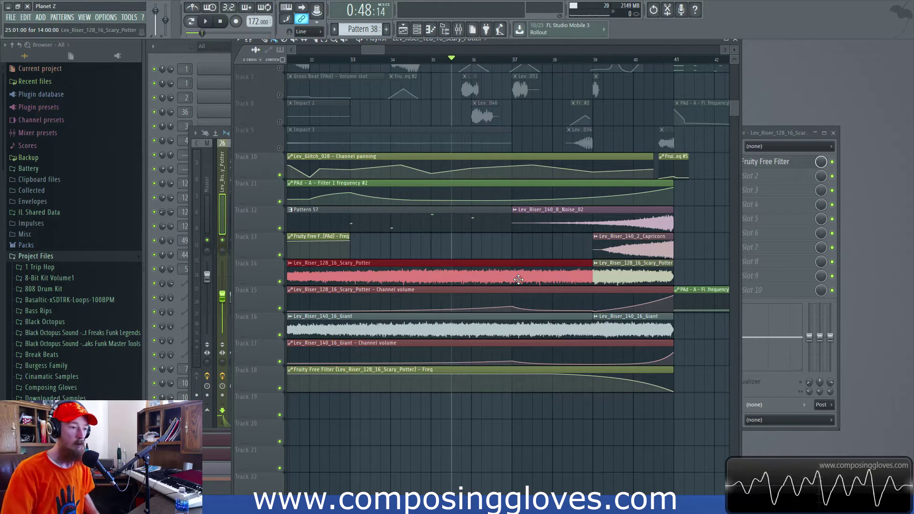
Select the long Scary_Potter and Giant riser clips together with their channel volume automation on Tracks 14 to 17.
{"action": "left_click_drag", "start_coordinate": [518, 280], "coordinate": [541, 328]}
{"action": "left_click", "coordinate": [521, 296]}
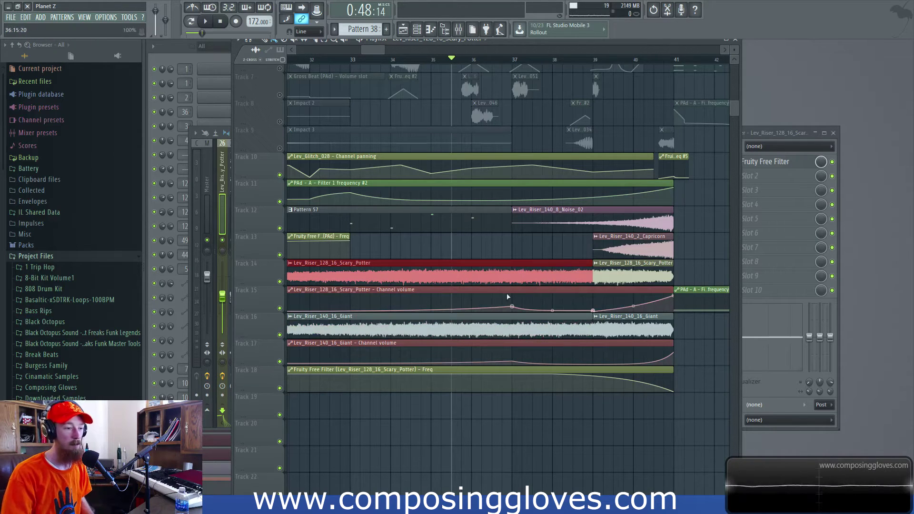
{"action": "scroll", "coordinate": [521, 296], "scroll_direction": "up", "scroll_amount": 2}
{"action": "left_click_drag", "start_coordinate": [502, 259], "coordinate": [609, 364]}
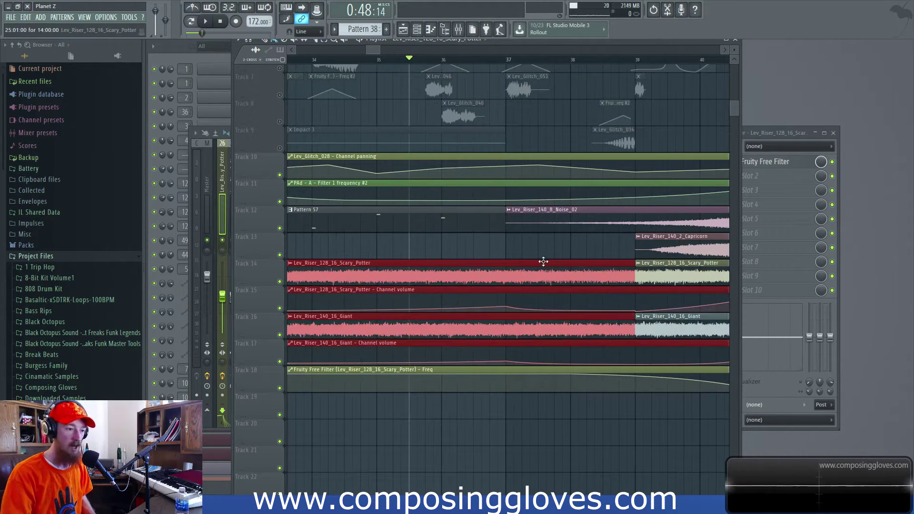
{"action": "left_click", "coordinate": [545, 239]}
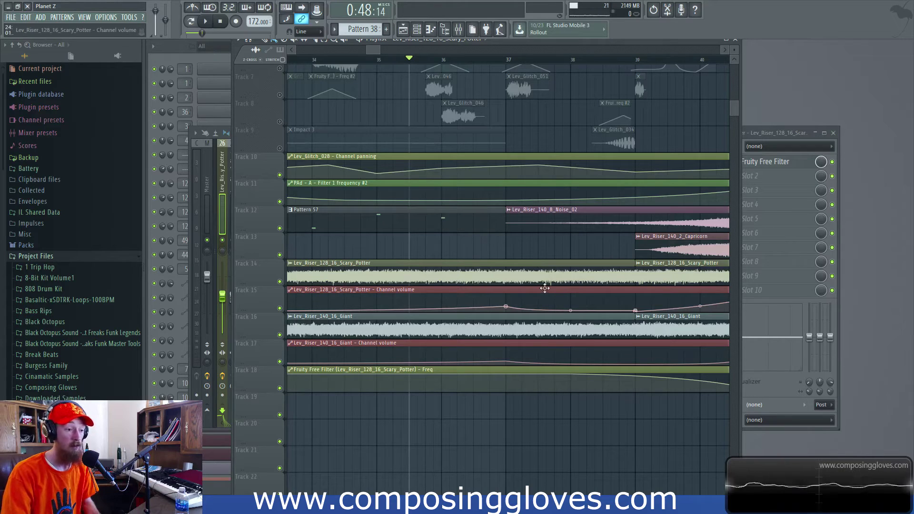
{"action": "left_click_drag", "start_coordinate": [544, 260], "coordinate": [579, 365]}
Play the build-up from about bar 35 to hear the volume automation on the risers, and stop playback.
{"action": "scroll", "coordinate": [493, 316], "scroll_direction": "right", "scroll_amount": 3}
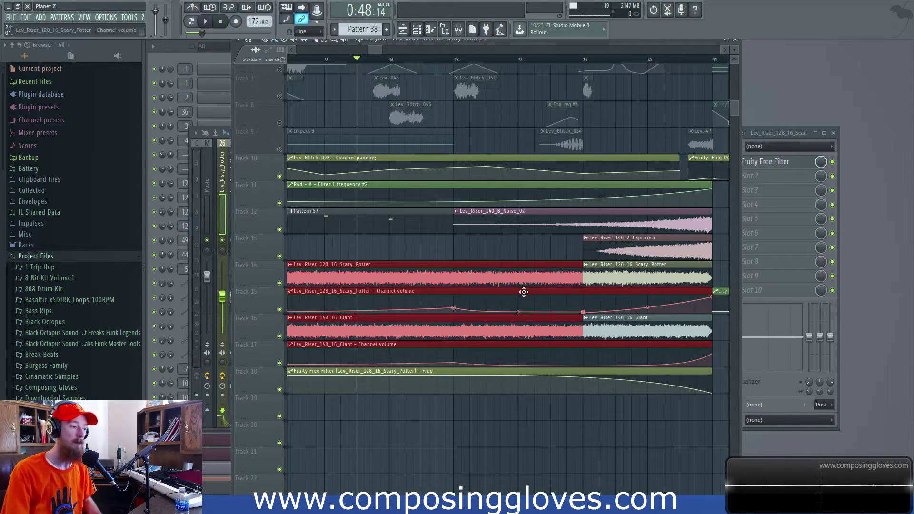
{"action": "scroll", "coordinate": [489, 255], "scroll_direction": "down", "scroll_amount": 2}
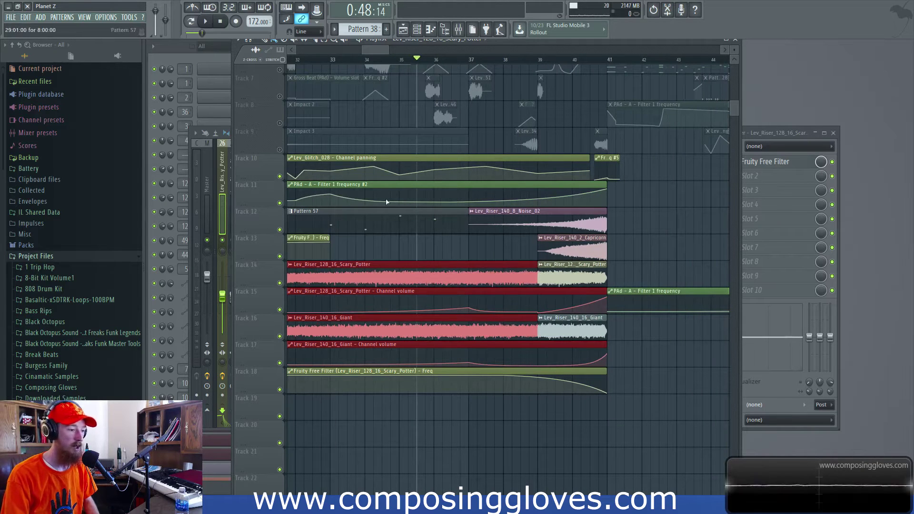
{"action": "left_click", "coordinate": [404, 61]}
{"action": "key", "text": "space"}
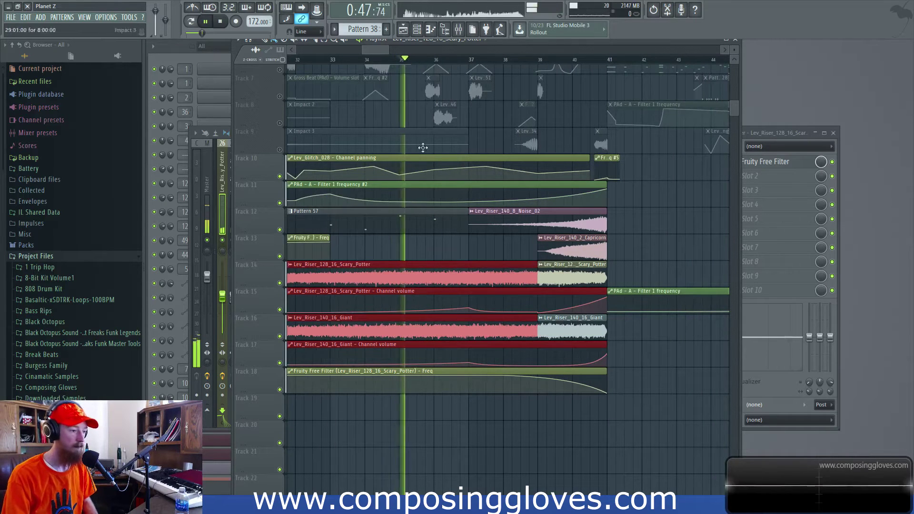
{"action": "scroll", "coordinate": [486, 261], "scroll_direction": "down", "scroll_amount": 1}
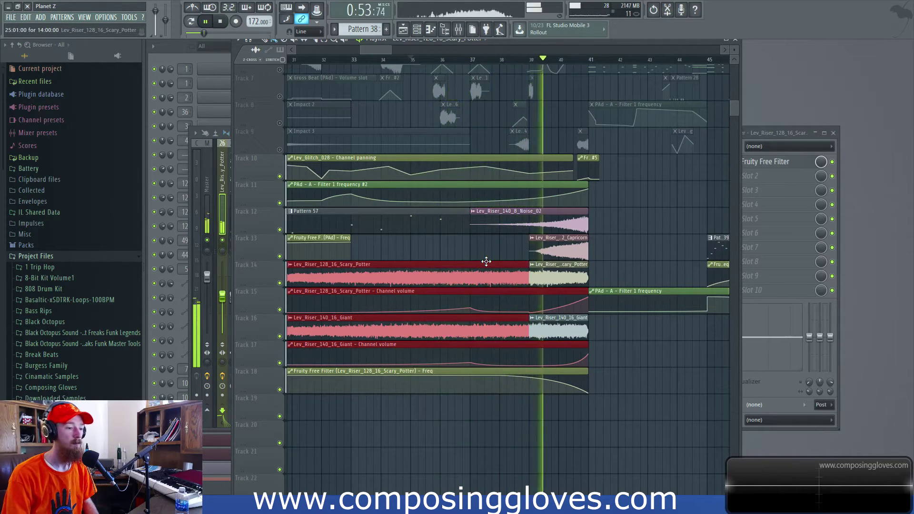
{"action": "key", "text": "space"}
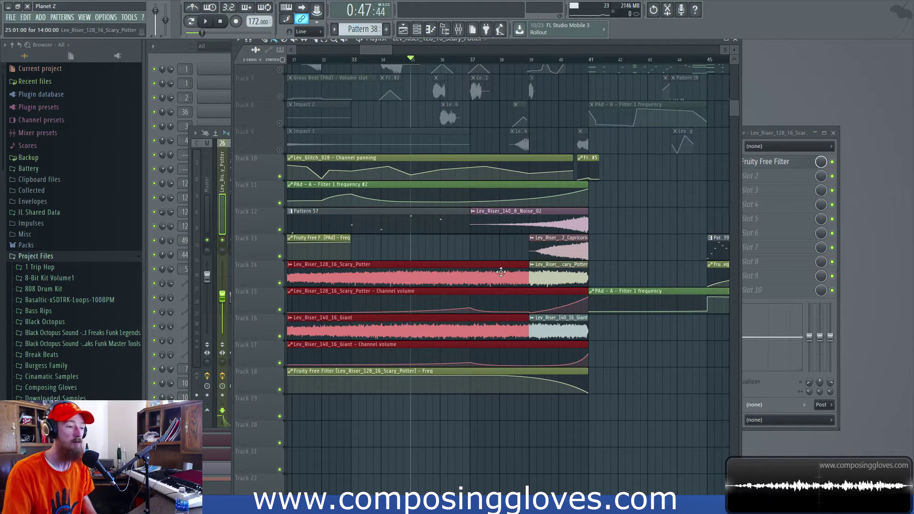
Select only the Scary_Potter channel volume automation on Track 15 and review the tracks above and below it.
{"action": "left_click", "coordinate": [503, 302]}
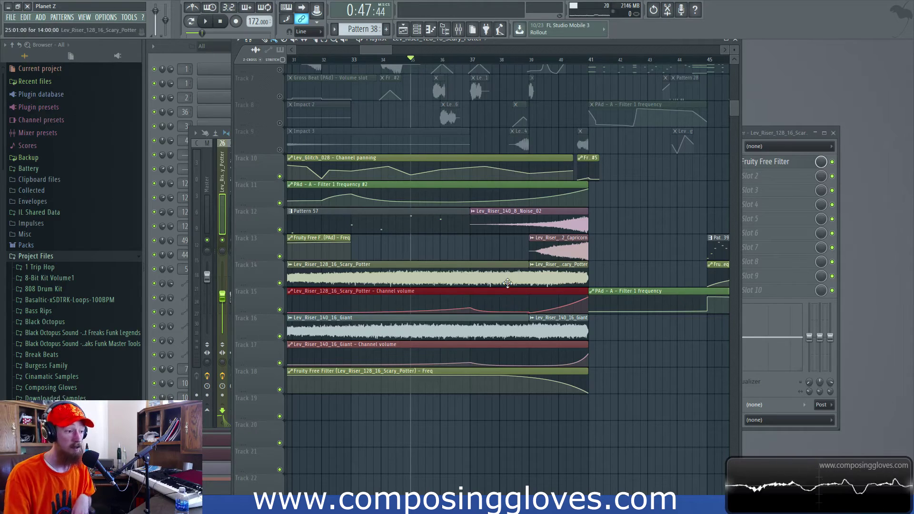
{"action": "scroll", "coordinate": [516, 258], "scroll_direction": "up", "scroll_amount": 5}
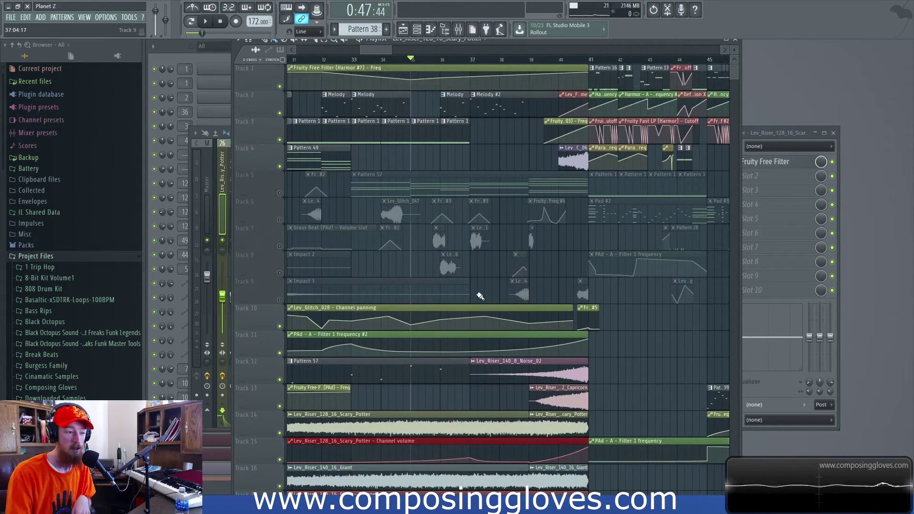
{"action": "scroll", "coordinate": [476, 293], "scroll_direction": "down", "scroll_amount": 7}
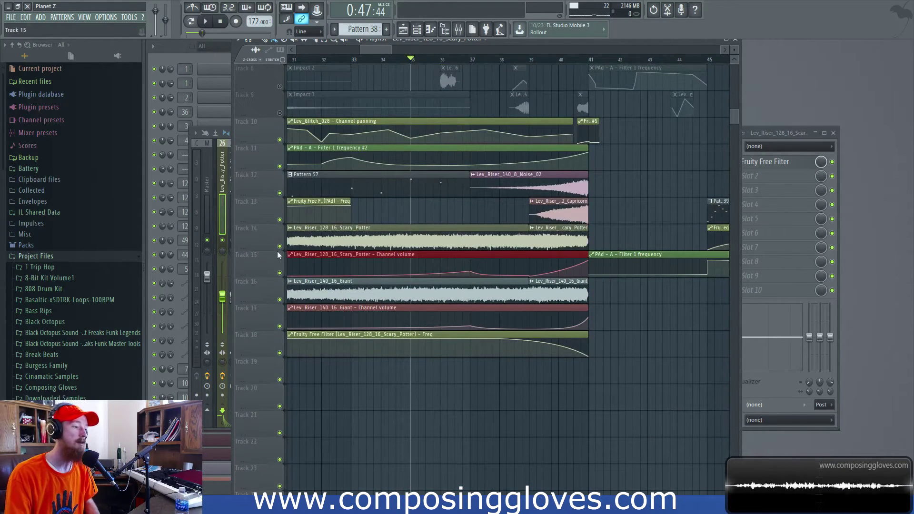
Select the Lev_FX_Reverse_C_03 track in the mixer, inspect its Fruity parametric EQ 2 curve, and close the plugin.
{"action": "left_click", "coordinate": [787, 137]}
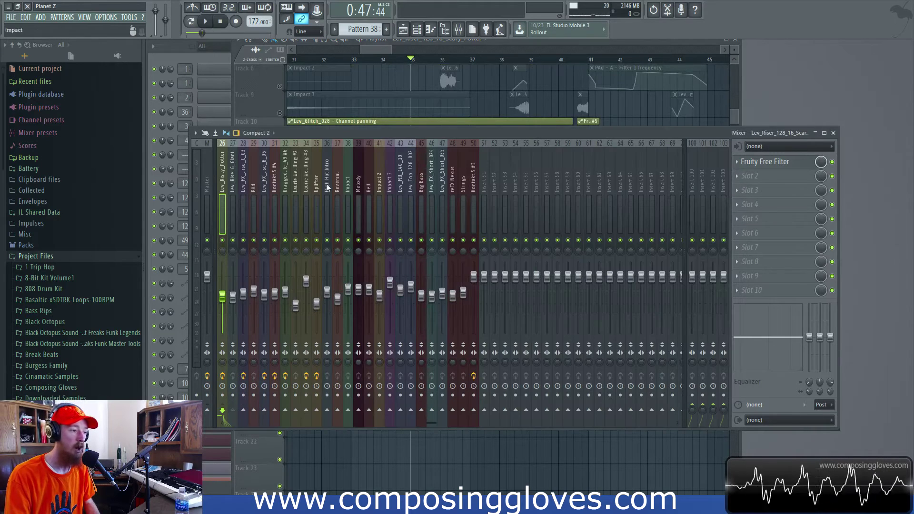
{"action": "left_click", "coordinate": [232, 180]}
{"action": "left_click", "coordinate": [242, 180]}
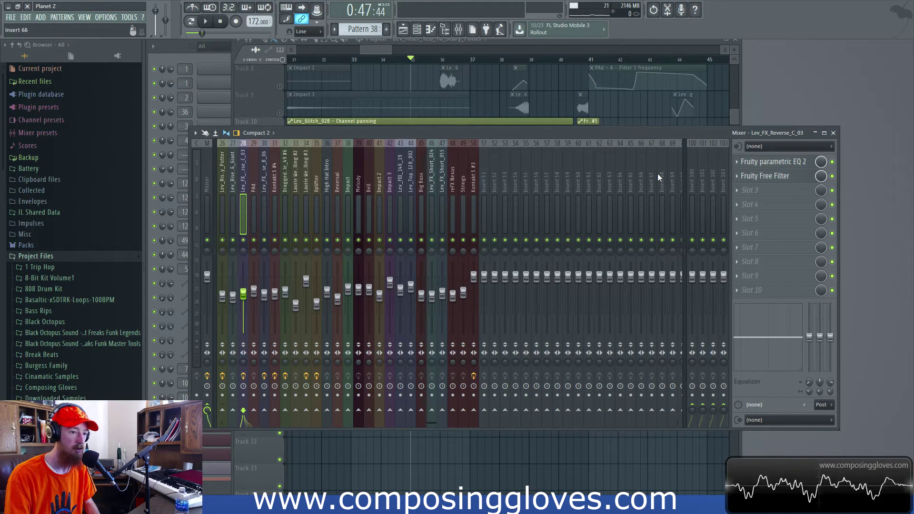
{"action": "left_click", "coordinate": [772, 163]}
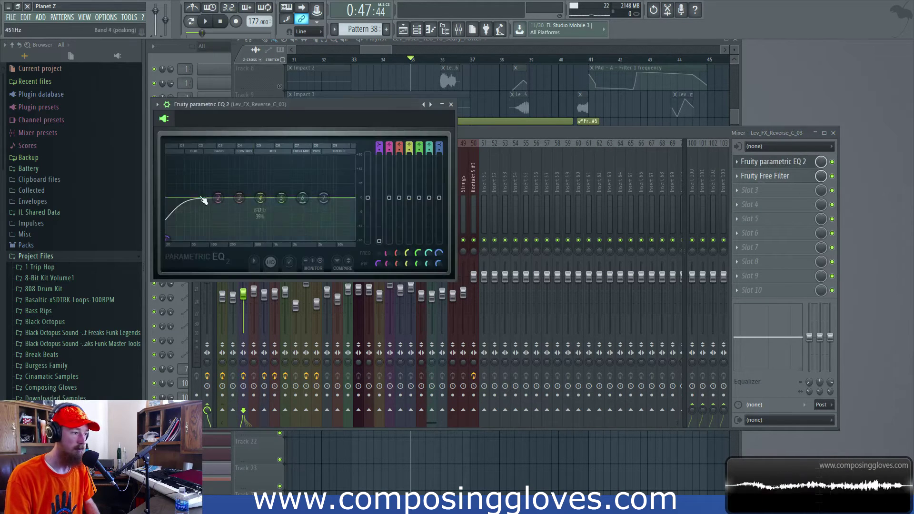
{"action": "left_click", "coordinate": [450, 104]}
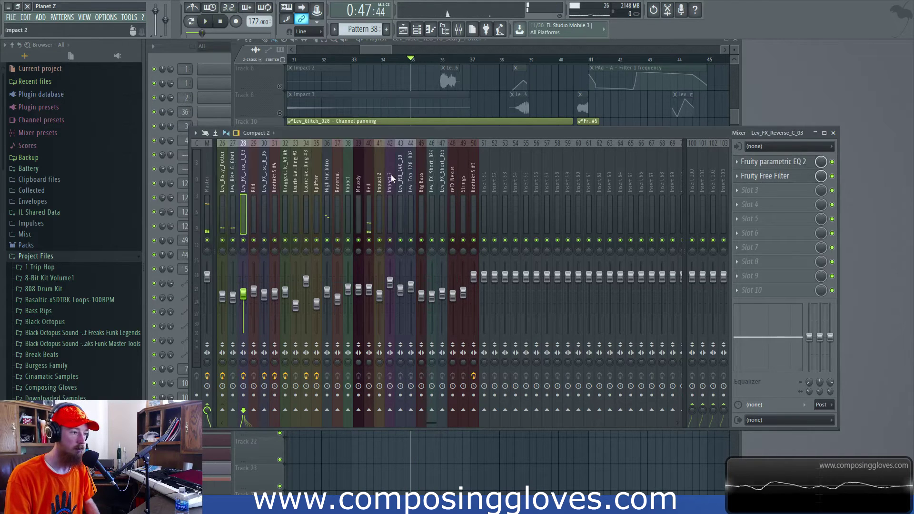
Return to the playlist and open the channel settings of the reverse effect clip on Track 4 before bar 41.
{"action": "left_click", "coordinate": [376, 47]}
{"action": "scroll", "coordinate": [477, 177], "scroll_direction": "up", "scroll_amount": 7}
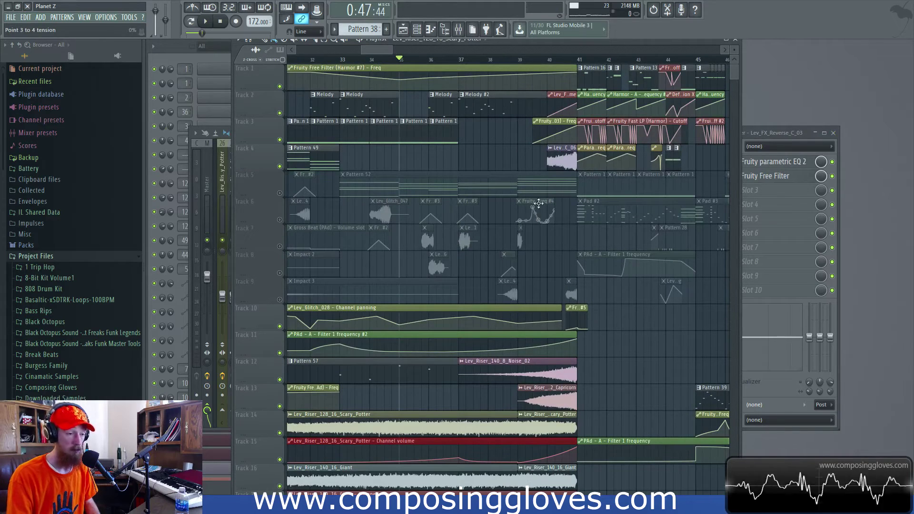
{"action": "double_click", "coordinate": [565, 161]}
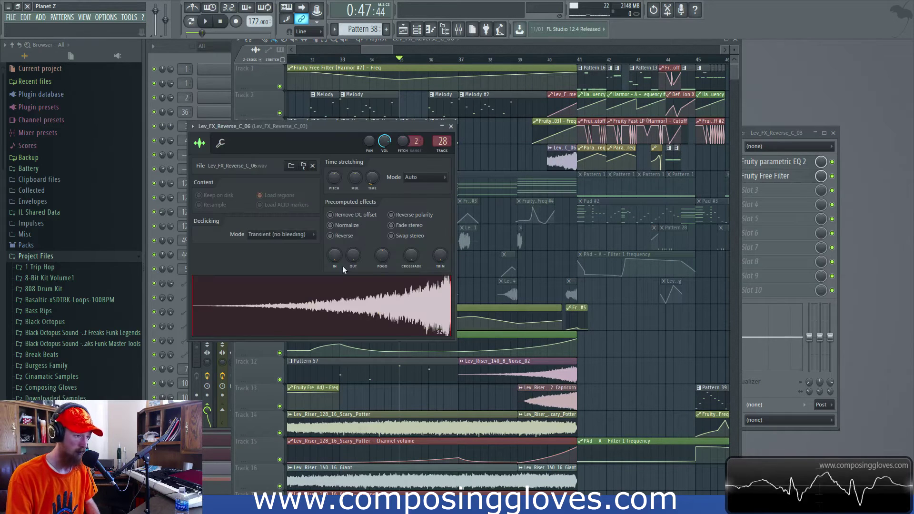
Inspect the Fruity Free Filter on the Lev_FX_Reverse_C_03 mixer track and close the plugin.
{"action": "left_click", "coordinate": [784, 164]}
{"action": "left_click", "coordinate": [784, 164]}
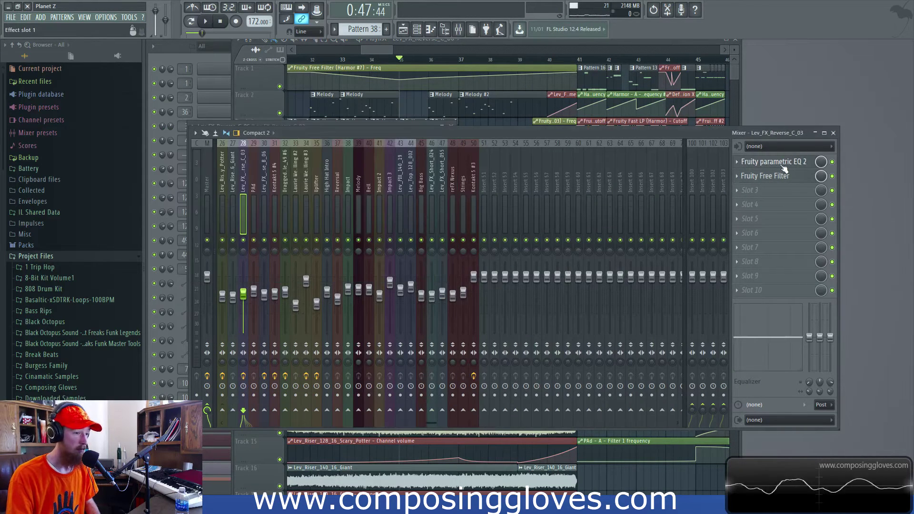
{"action": "left_click", "coordinate": [782, 177]}
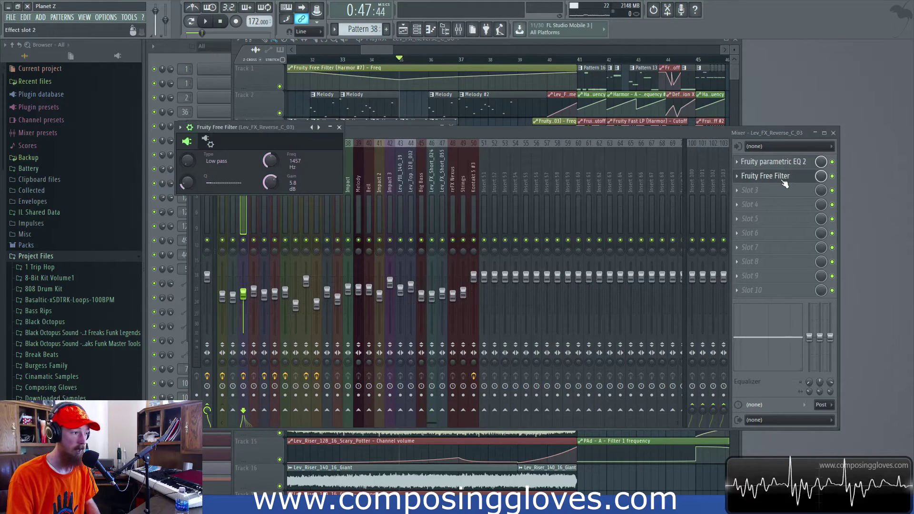
{"action": "left_click", "coordinate": [339, 127]}
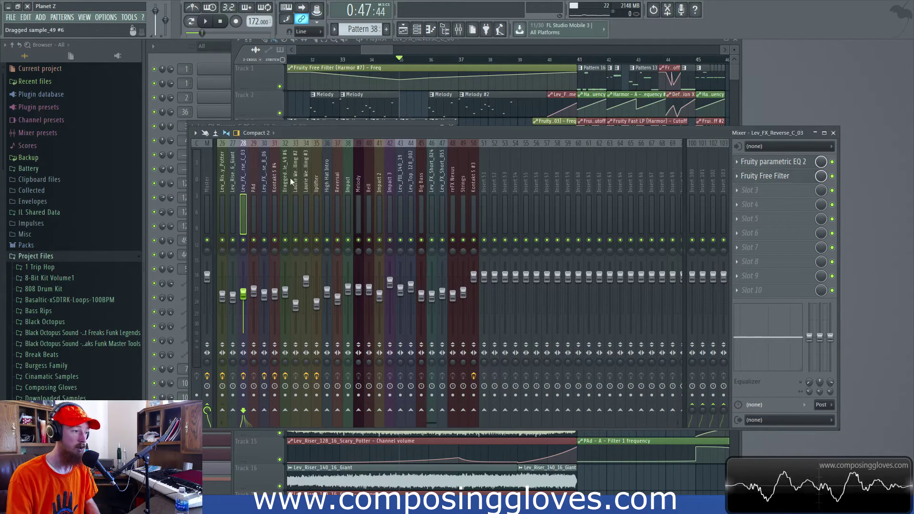
Open the Lev_Riser_128_16_Scary_Potter channel from Track 14 and load Fruity parametric EQ 2 in effect slot 3 of its mixer track.
{"action": "left_click", "coordinate": [387, 47]}
{"action": "scroll", "coordinate": [486, 167], "scroll_direction": "down", "scroll_amount": 3}
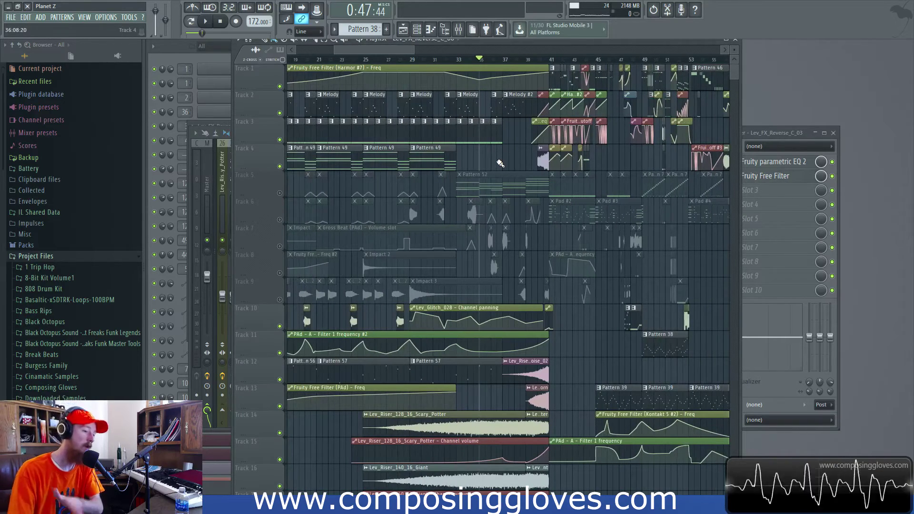
{"action": "double_click", "coordinate": [490, 424]}
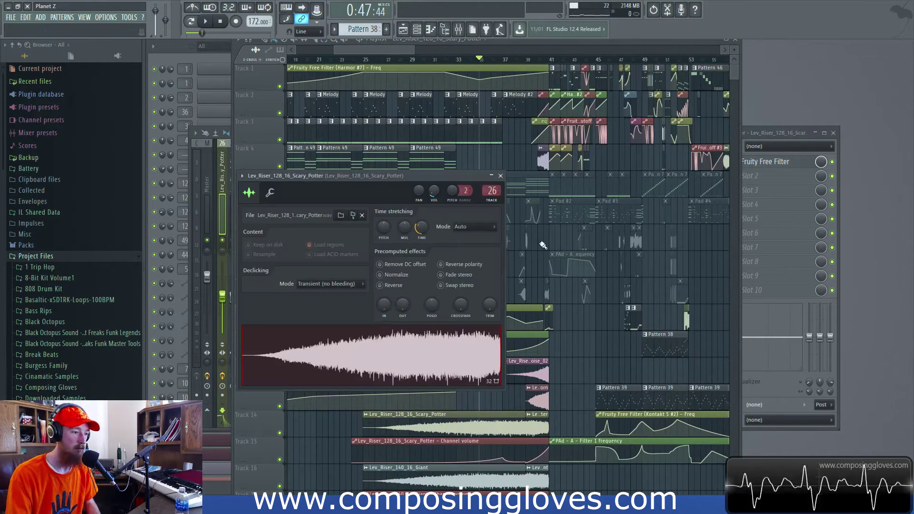
{"action": "left_click", "coordinate": [782, 199]}
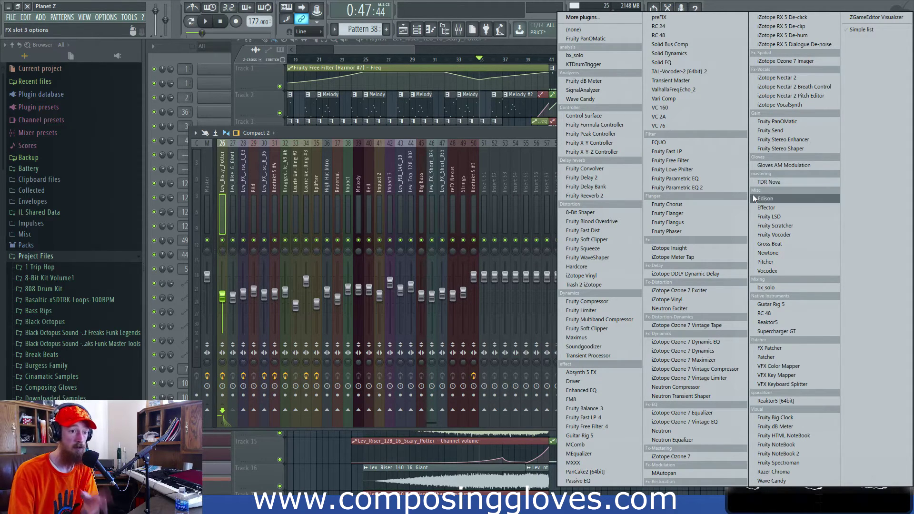
{"action": "left_click", "coordinate": [718, 186]}
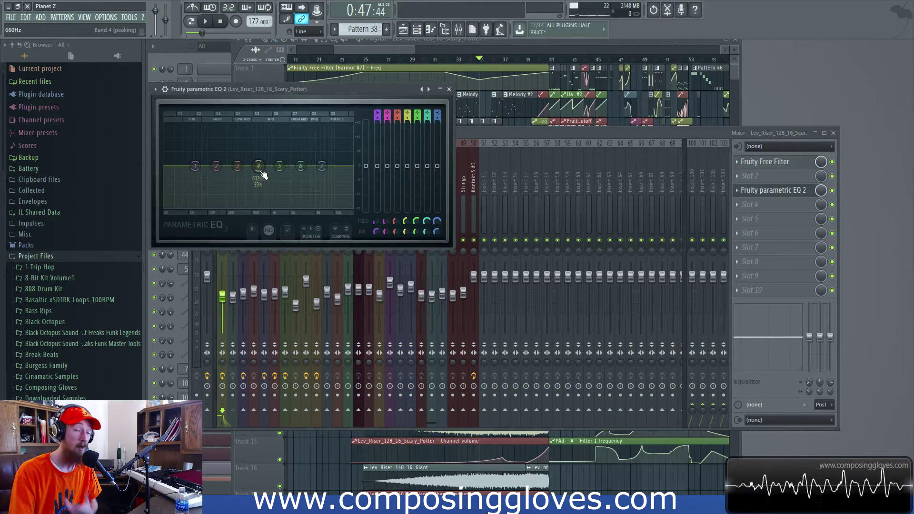
Try different cut depths on band 4 of the parametric EQ, leaving a slight dip at about 650 Hz.
{"action": "left_click_drag", "start_coordinate": [263, 176], "coordinate": [263, 189]}
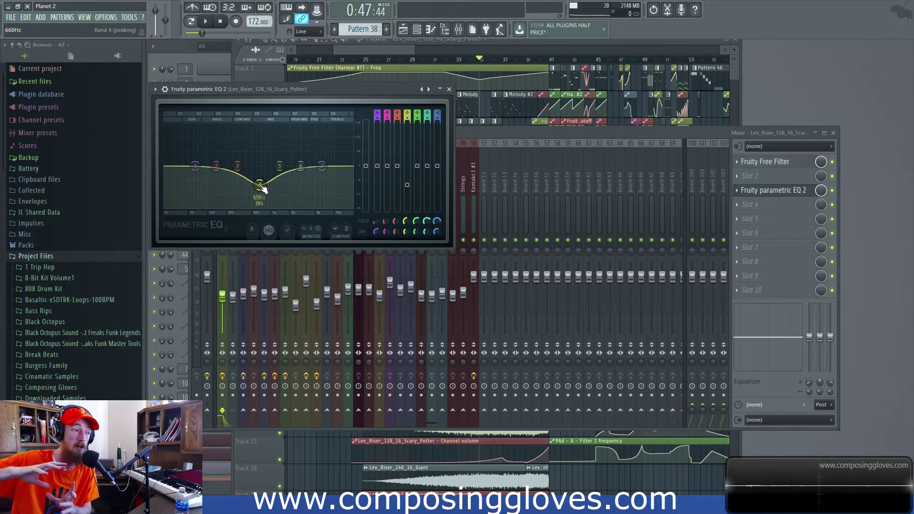
{"action": "mouse_move", "coordinate": [263, 190]}
{"action": "left_mouse_down"}
{"action": "mouse_move", "coordinate": [259, 166]}
{"action": "mouse_move", "coordinate": [263, 185]}
{"action": "left_mouse_up"}
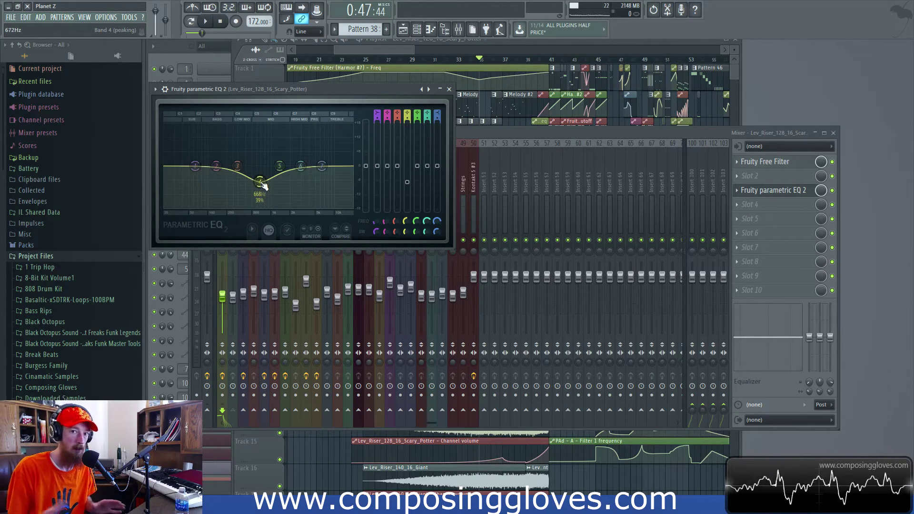
{"action": "left_click_drag", "start_coordinate": [262, 186], "coordinate": [260, 165]}
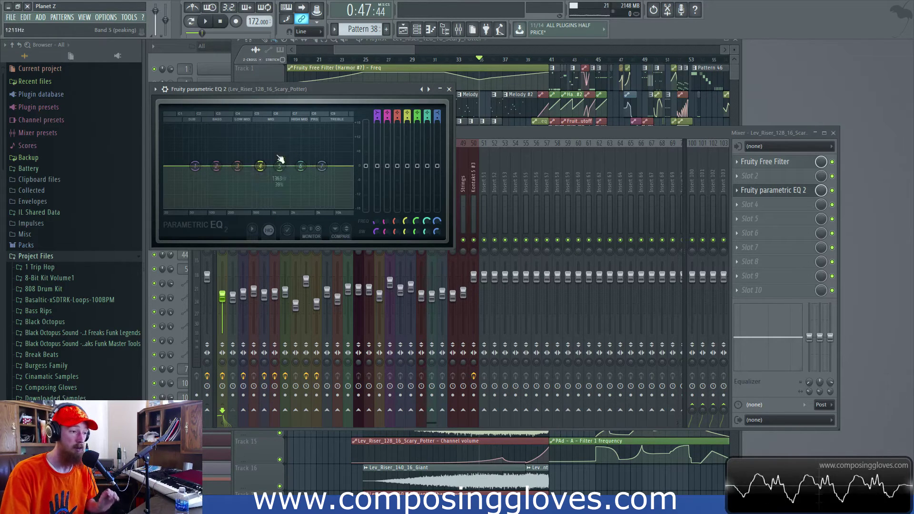
{"action": "left_click_drag", "start_coordinate": [259, 166], "coordinate": [262, 178]}
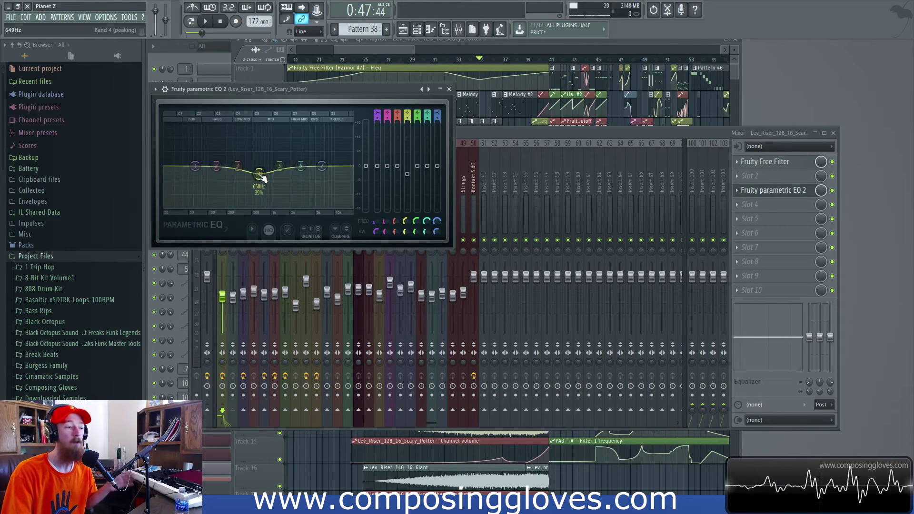
Replace the parametric EQ in slot 3 with TDR Nova and shift its window slightly aside.
{"action": "left_click", "coordinate": [738, 189]}
{"action": "mouse_move", "coordinate": [793, 204]}
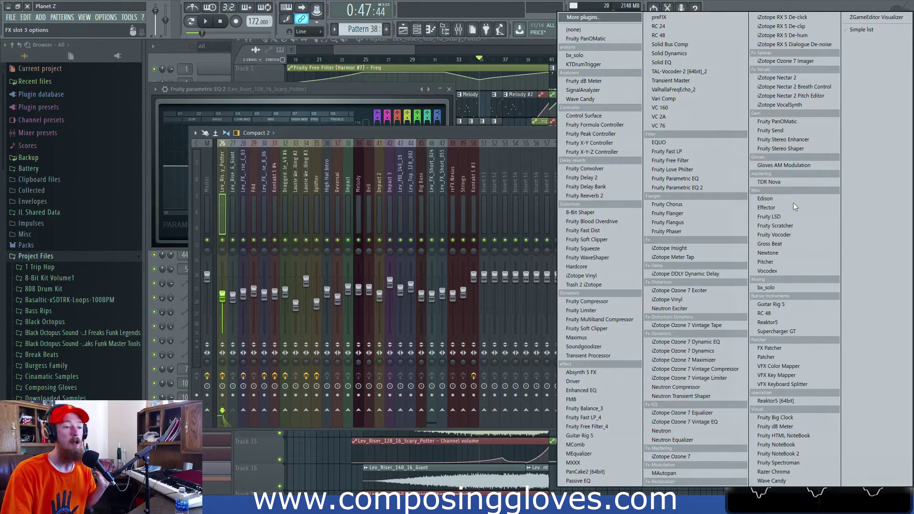
{"action": "left_click", "coordinate": [806, 179]}
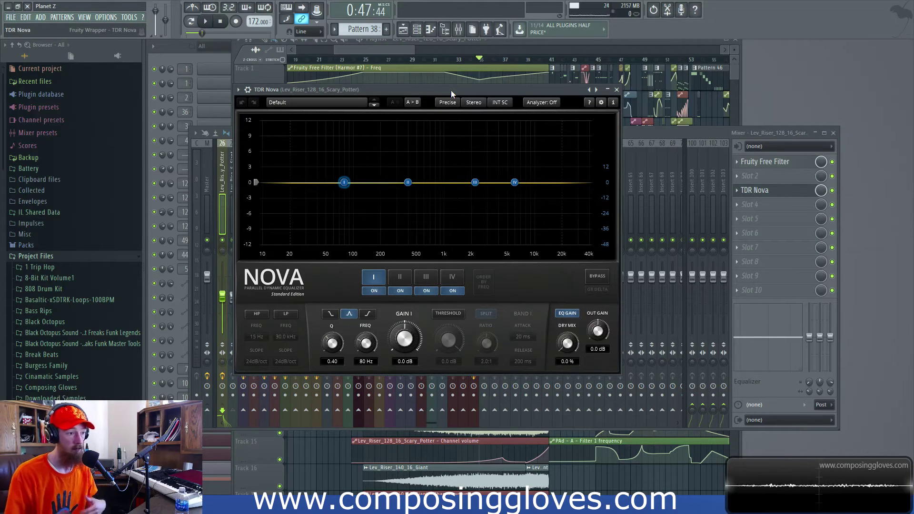
{"action": "left_click_drag", "start_coordinate": [450, 90], "coordinate": [438, 90]}
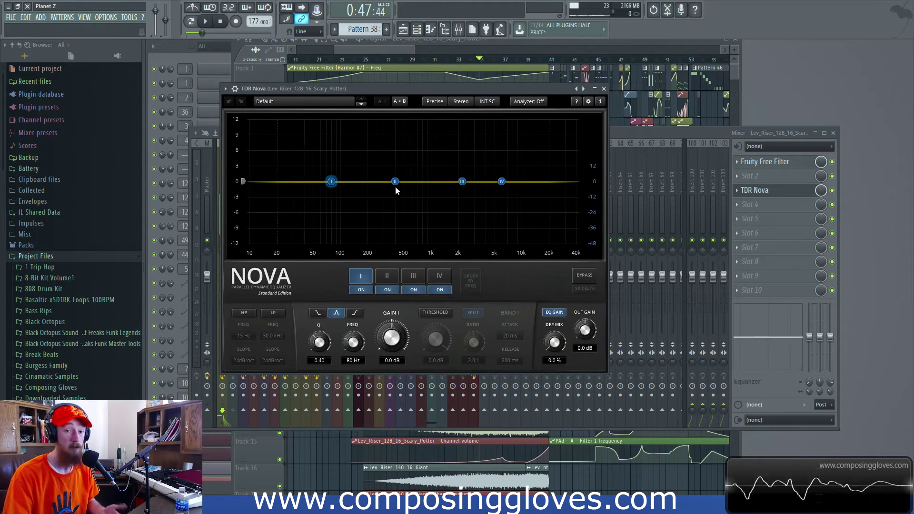
Set up dynamic compression on TDR Nova's band III at 1302 Hz with a threshold of -5.2 dB.
{"action": "left_click_drag", "start_coordinate": [462, 182], "coordinate": [440, 184]}
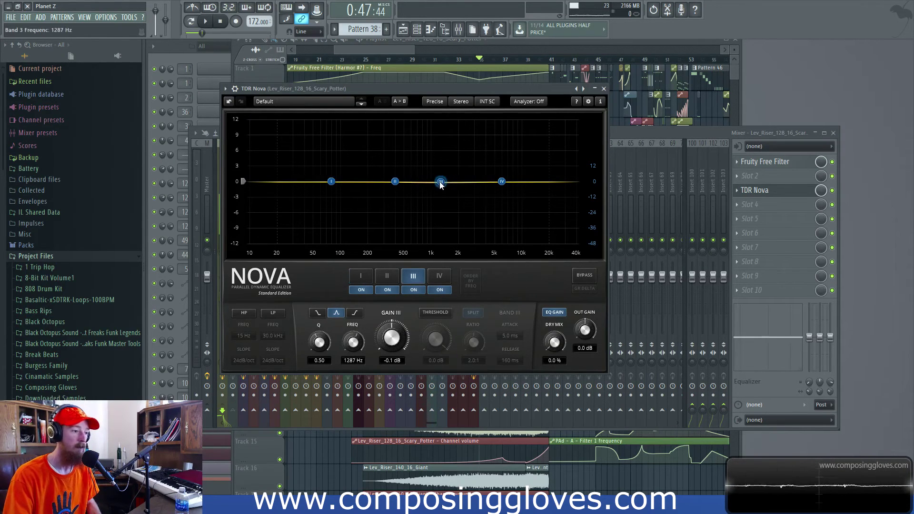
{"action": "left_click", "coordinate": [437, 313]}
{"action": "left_click_drag", "start_coordinate": [435, 339], "coordinate": [473, 337]}
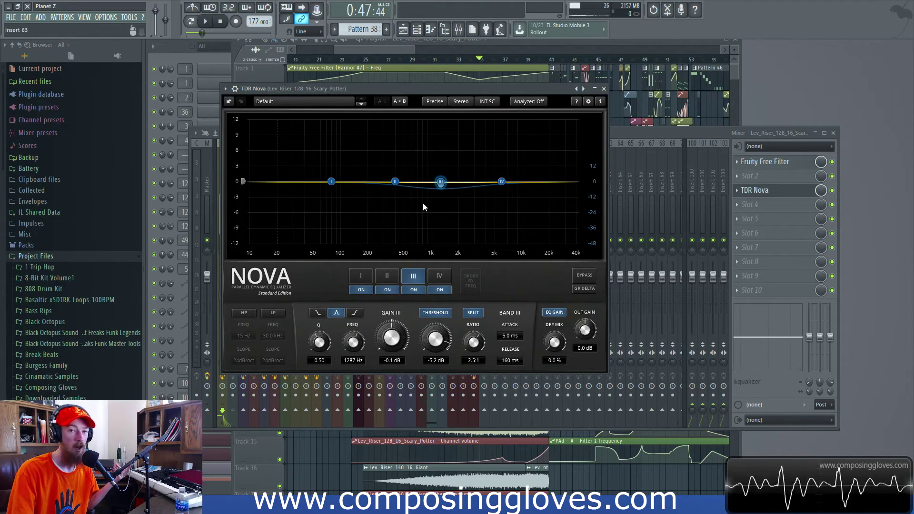
{"action": "left_click_drag", "start_coordinate": [447, 182], "coordinate": [440, 186]}
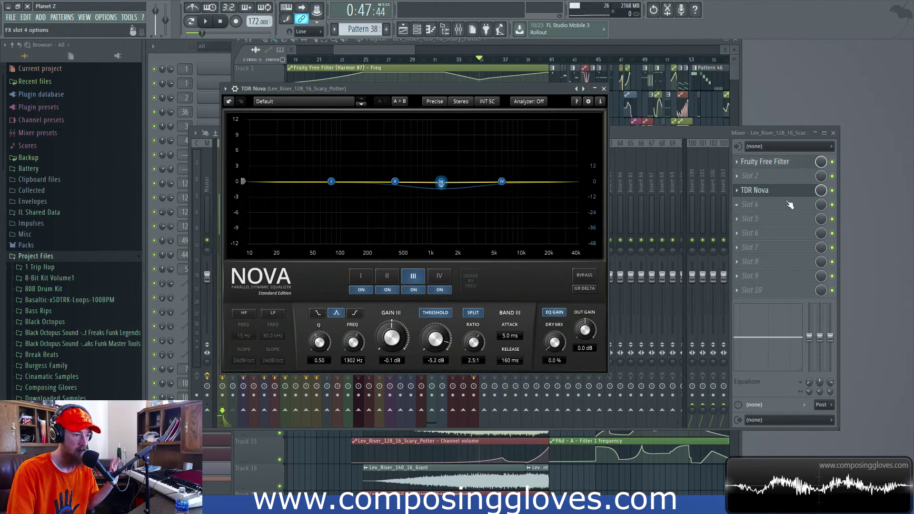
Close TDR Nova and remove it from effect slot 3 of the Scary_Potter riser's mixer track.
{"action": "left_click", "coordinate": [603, 88]}
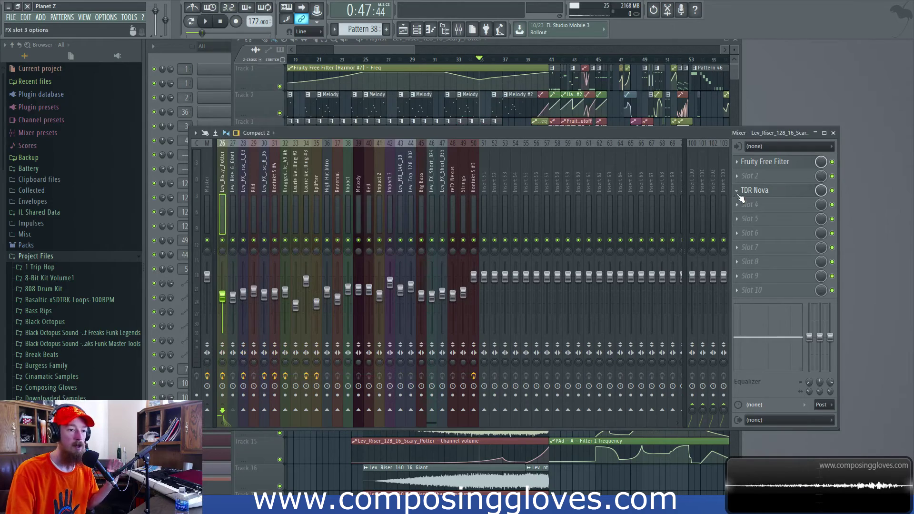
{"action": "left_click", "coordinate": [736, 191]}
{"action": "mouse_move", "coordinate": [760, 202]}
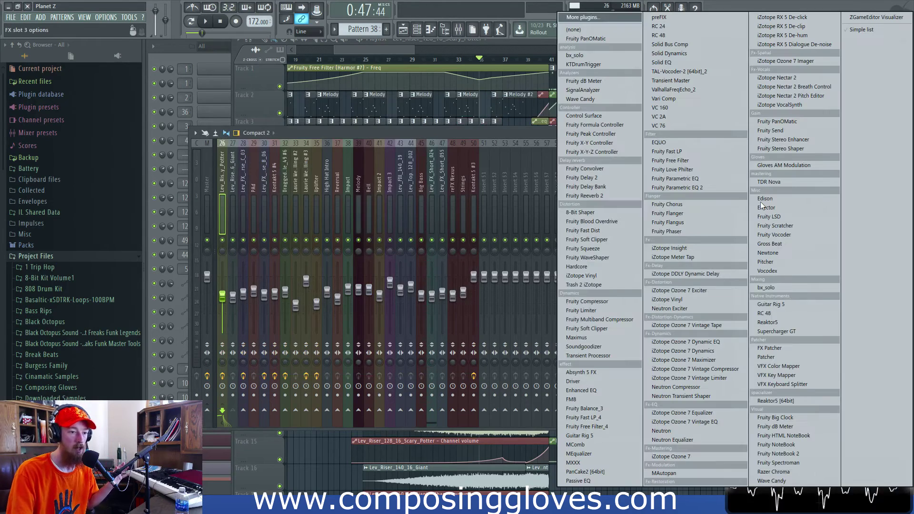
{"action": "left_click", "coordinate": [602, 30]}
Return to the start of the arrangement in the playlist and unmute Tracks 5 and 6.
{"action": "mouse_move", "coordinate": [403, 47]}
{"action": "left_mouse_down"}
{"action": "mouse_move", "coordinate": [392, 47]}
{"action": "mouse_move", "coordinate": [404, 48]}
{"action": "left_mouse_up"}
{"action": "scroll", "coordinate": [517, 217], "scroll_direction": "down", "scroll_amount": 5}
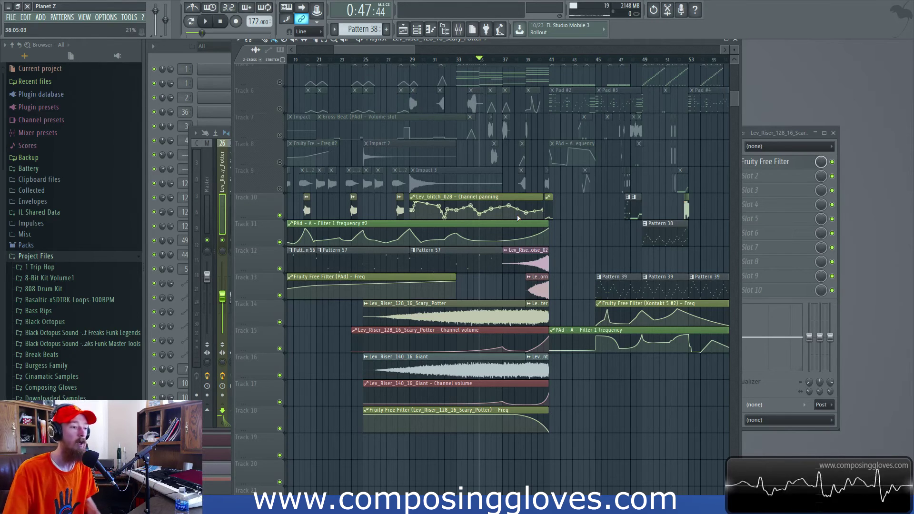
{"action": "scroll", "coordinate": [518, 218], "scroll_direction": "left", "scroll_amount": 10}
{"action": "scroll", "coordinate": [407, 264], "scroll_direction": "up", "scroll_amount": 4}
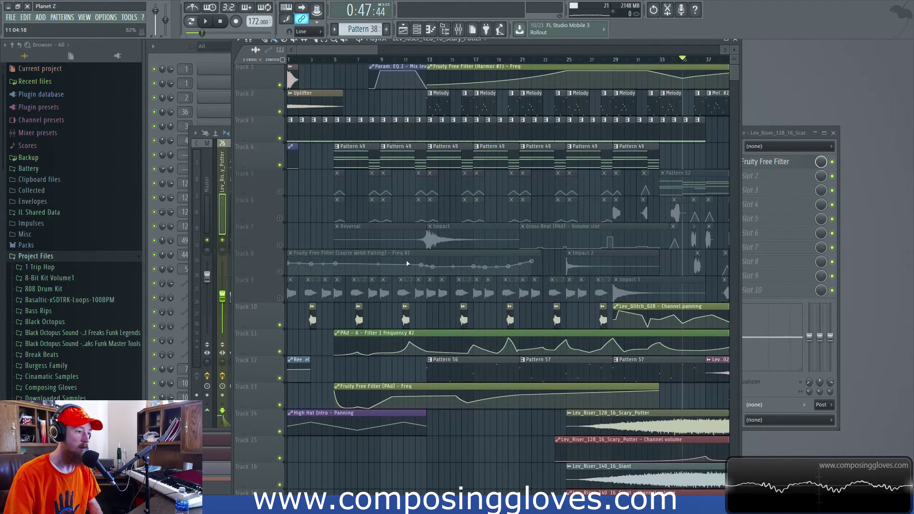
{"action": "left_click", "coordinate": [279, 191]}
{"action": "left_click", "coordinate": [280, 218]}
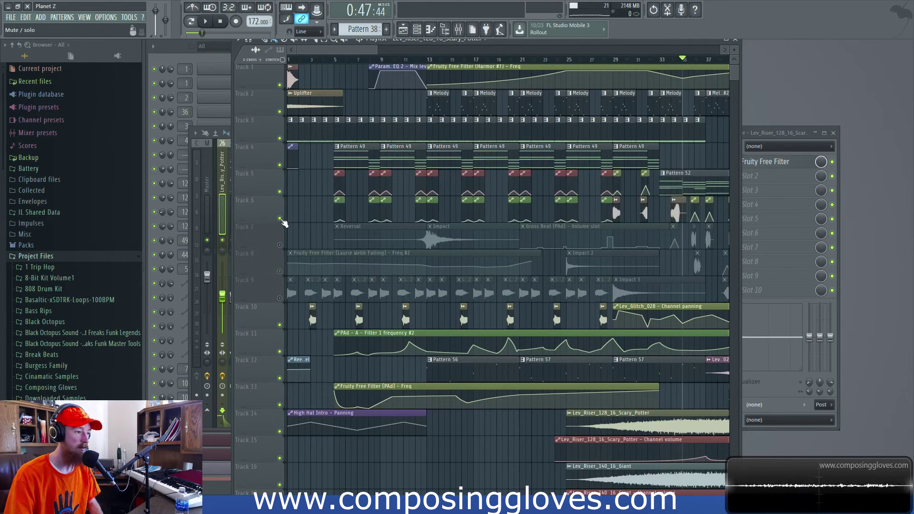
Play the intro from about bar 5, where the Uplifter clip ends, and stop playback.
{"action": "scroll", "coordinate": [295, 200], "scroll_direction": "down", "scroll_amount": 2}
{"action": "scroll", "coordinate": [310, 126], "scroll_direction": "up", "scroll_amount": 2}
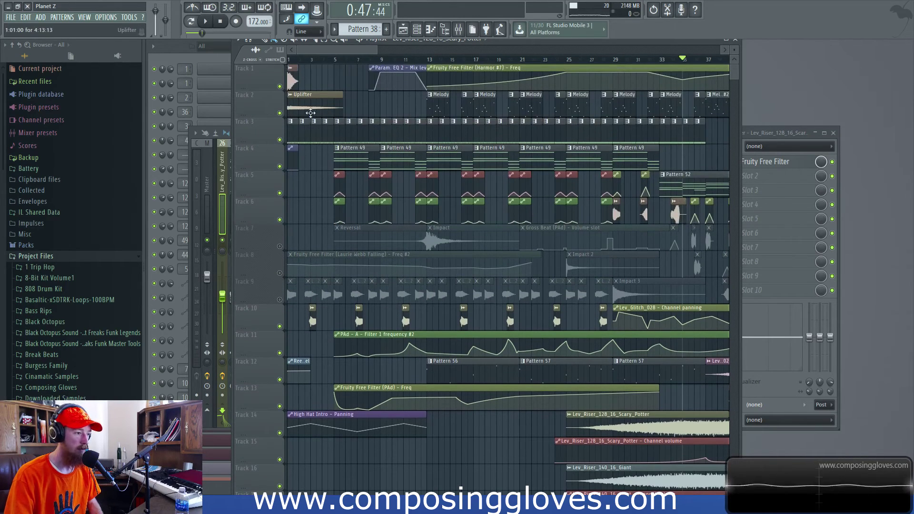
{"action": "scroll", "coordinate": [312, 143], "scroll_direction": "up", "scroll_amount": 4}
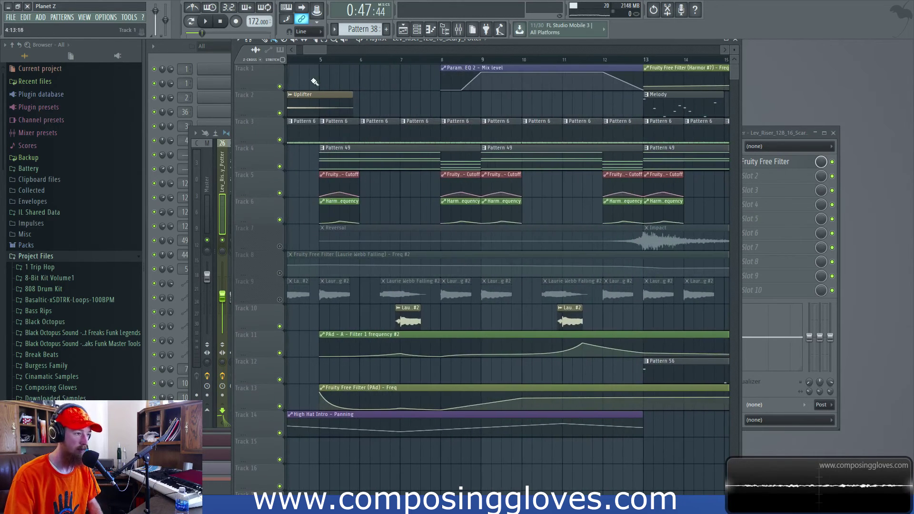
{"action": "left_click", "coordinate": [315, 59]}
{"action": "key", "text": "space"}
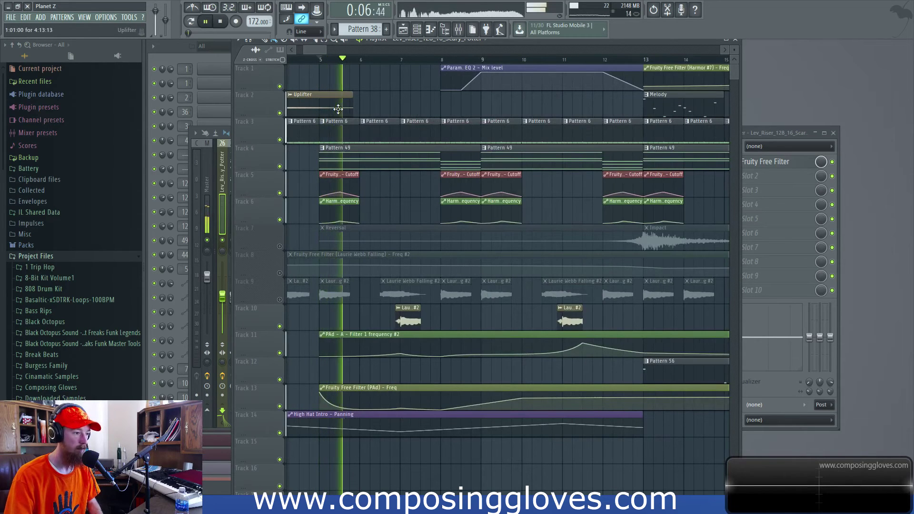
{"action": "key", "text": "space"}
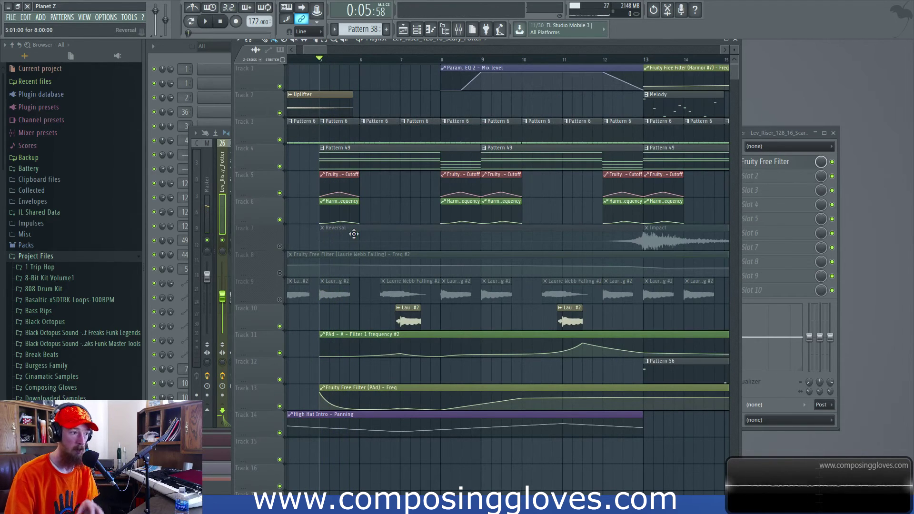
Select the cutoff and frequency automation clips at bar 5 on Tracks 5 and 6 and review the surrounding intro arrangement.
{"action": "left_click_drag", "start_coordinate": [374, 185], "coordinate": [348, 218]}
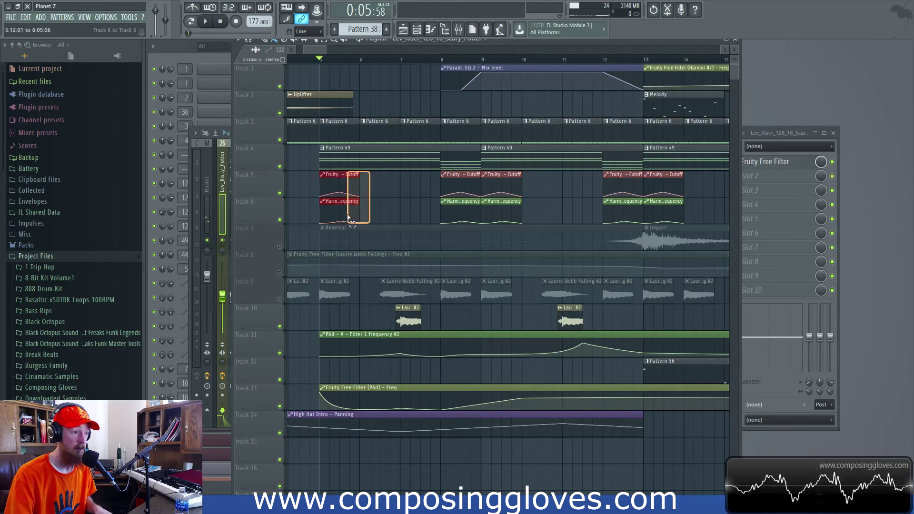
{"action": "scroll", "coordinate": [372, 224], "scroll_direction": "down", "scroll_amount": 3}
{"action": "key", "text": "ctrl"}
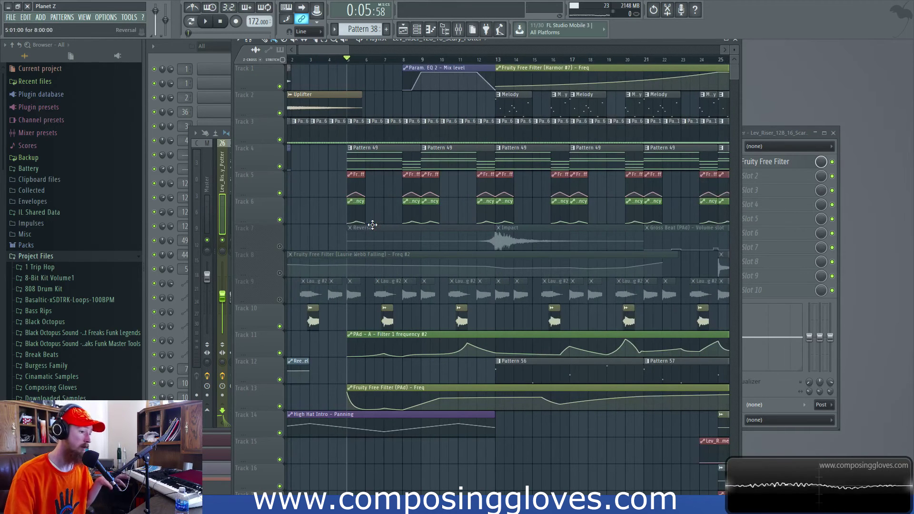